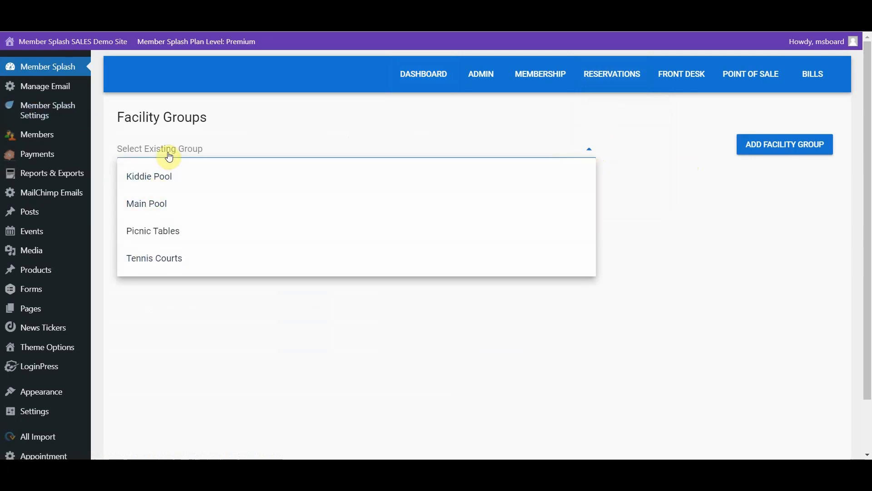
Step: Start a new facility group named "Lap Lanes" and make it not visible to members
click(763, 150)
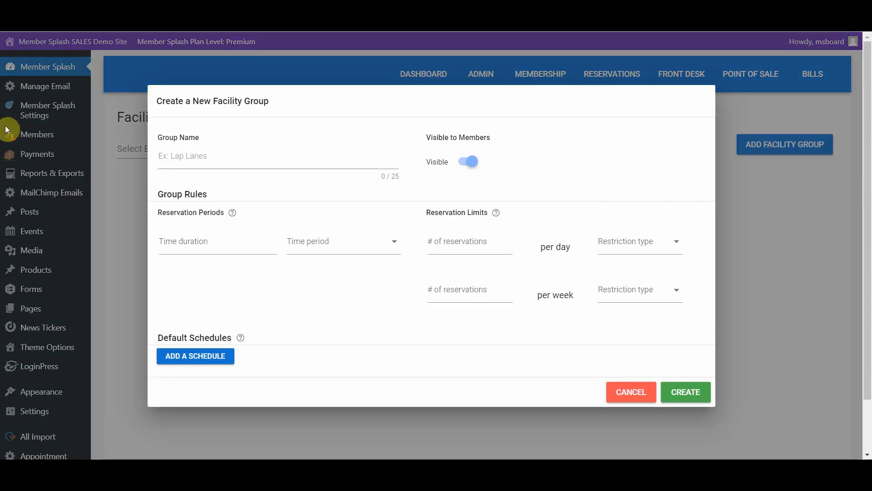
click(215, 153)
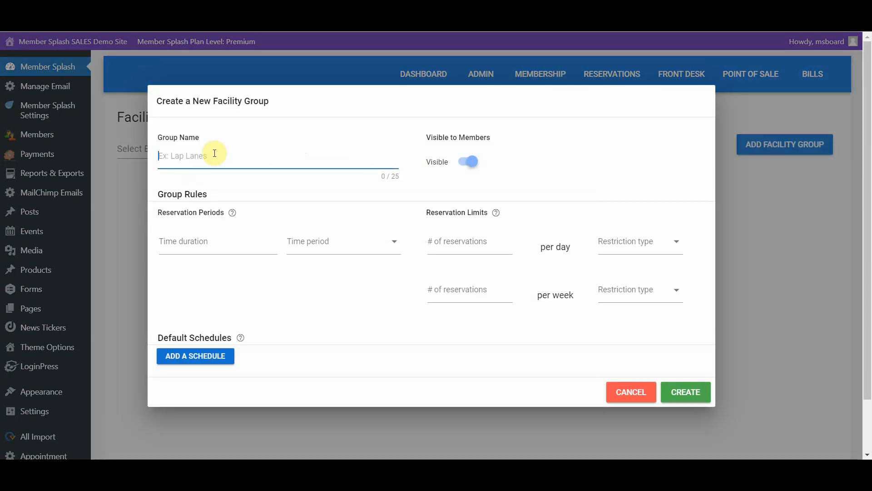
text(Lap Lanes)
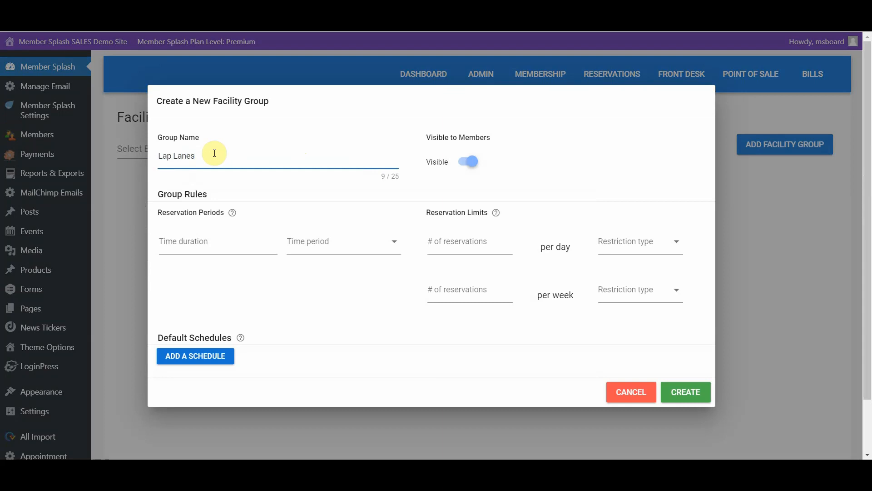
click(463, 163)
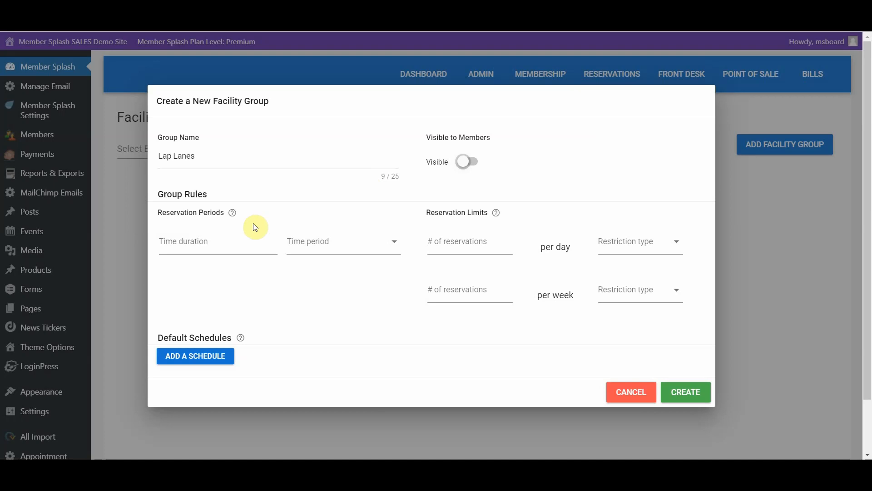
Step: Set the group's reservation period to 2 weeks
click(272, 238)
click(271, 239)
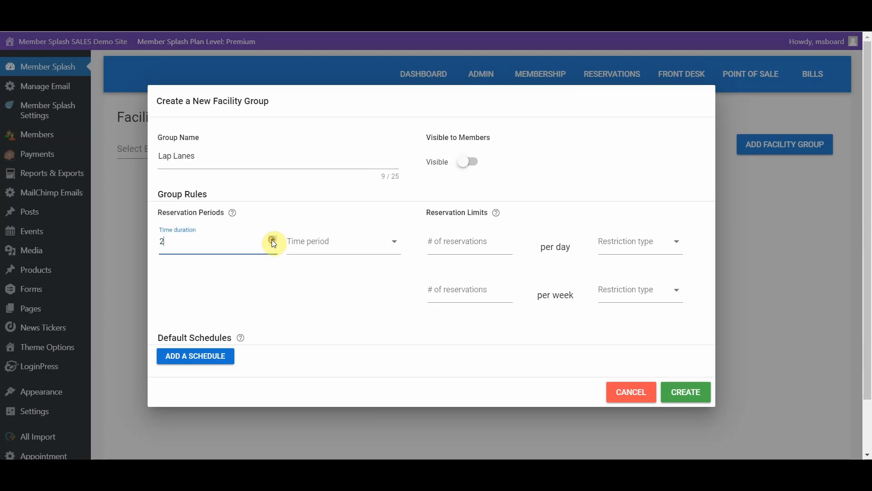
click(390, 241)
click(312, 274)
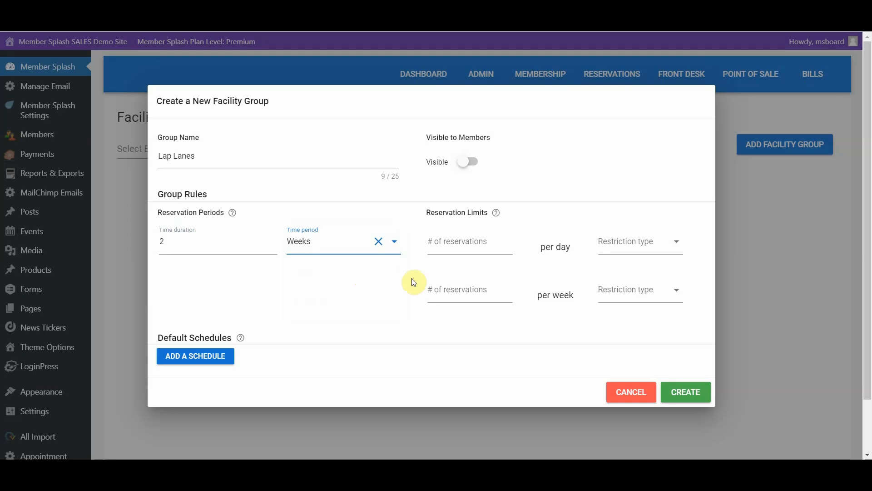
Step: Limit reservations to 1 per day with the Member restriction type
click(507, 238)
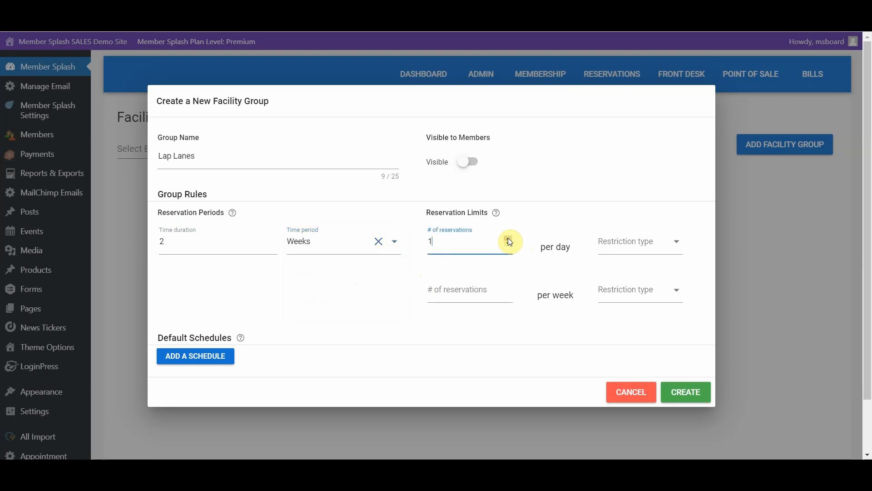
click(677, 242)
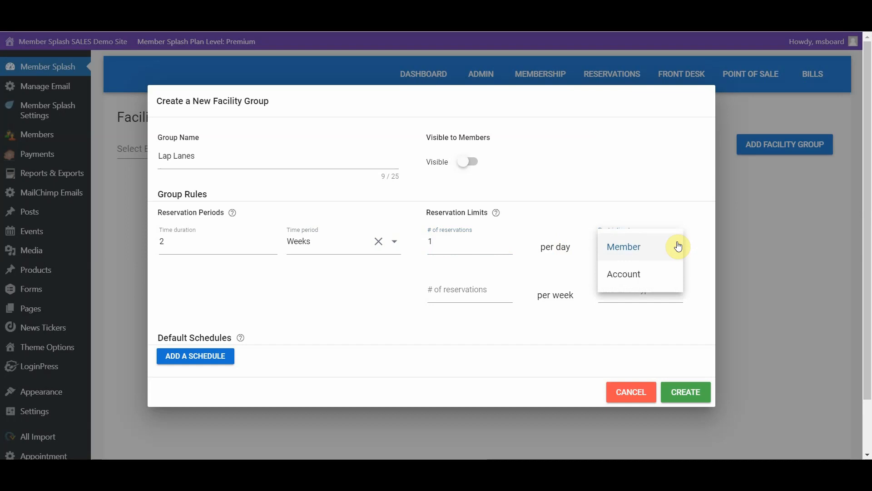
click(634, 250)
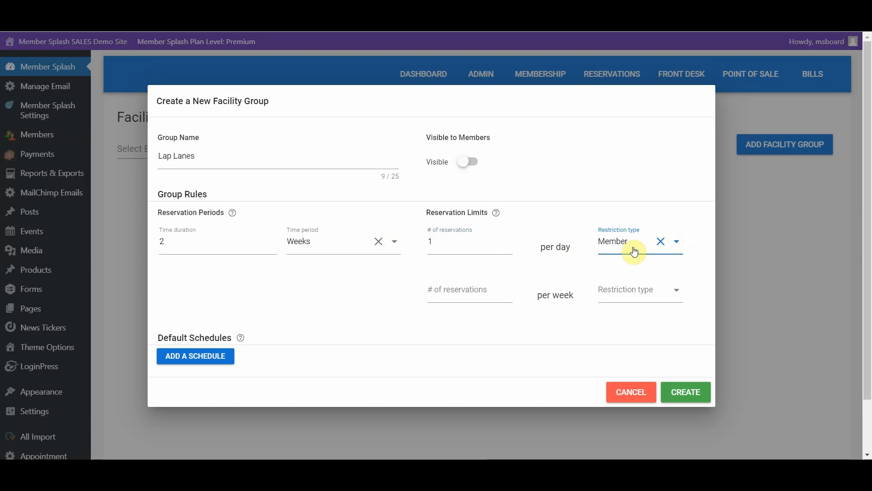
Step: Limit reservations to 7 per week with the Member restriction type
click(450, 289)
click(509, 287)
click(509, 286)
click(509, 286)
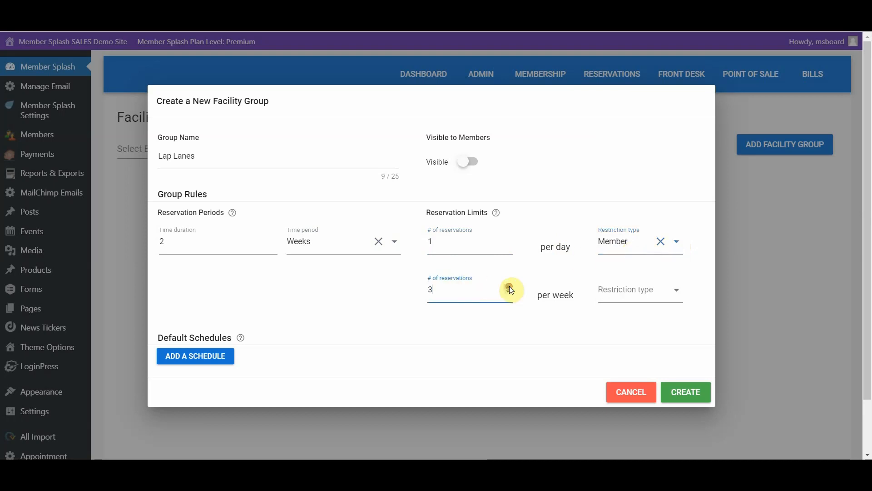
click(509, 287)
click(509, 286)
click(509, 286)
click(509, 287)
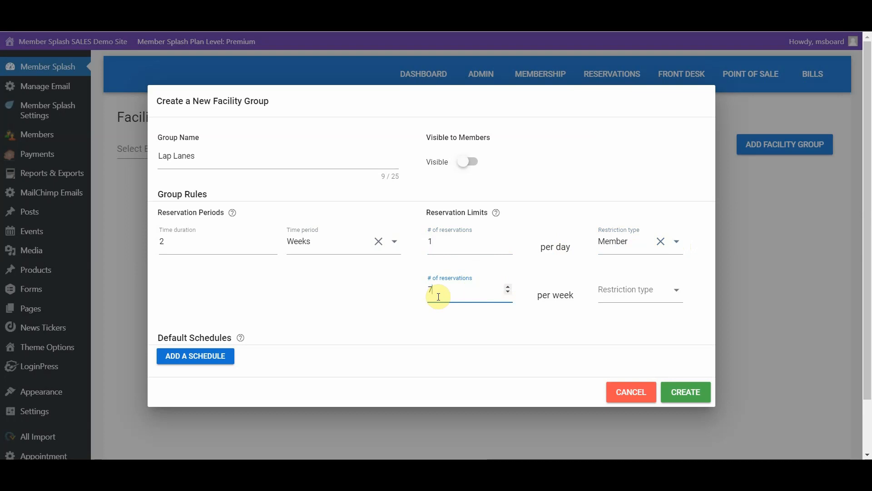
click(675, 292)
click(622, 296)
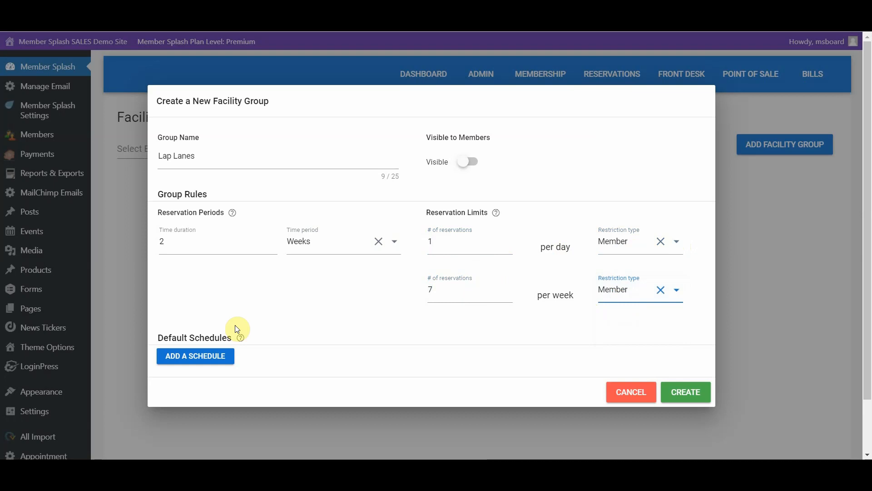
Step: Start a default schedule for the group and give Sunday an 11:00 am to 9:00 pm time block
click(189, 359)
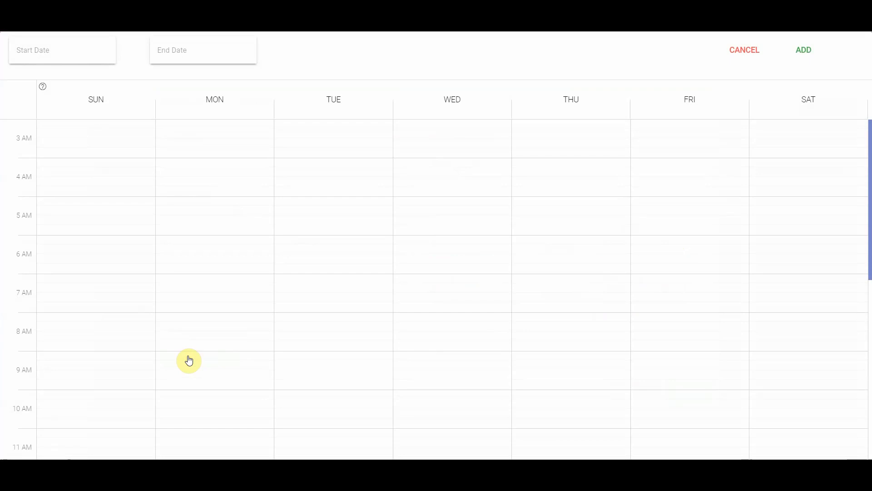
scroll(189, 360, down, 3)
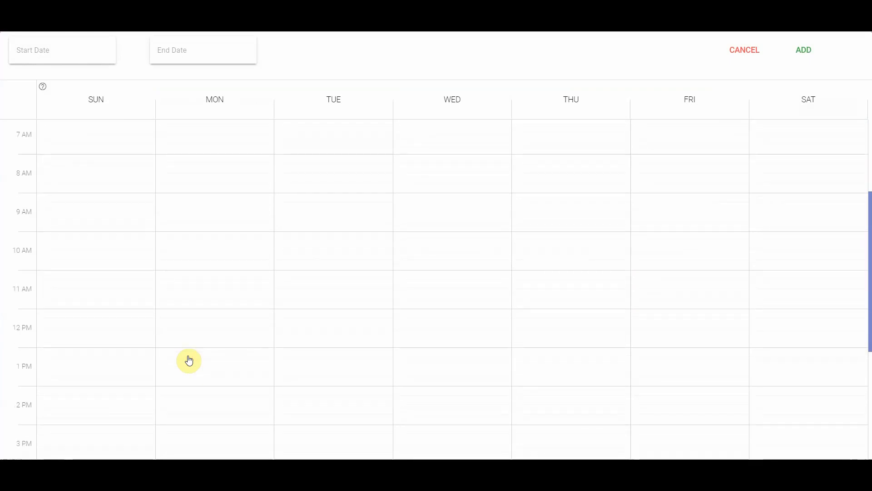
click(69, 276)
scroll(234, 298, down, 3)
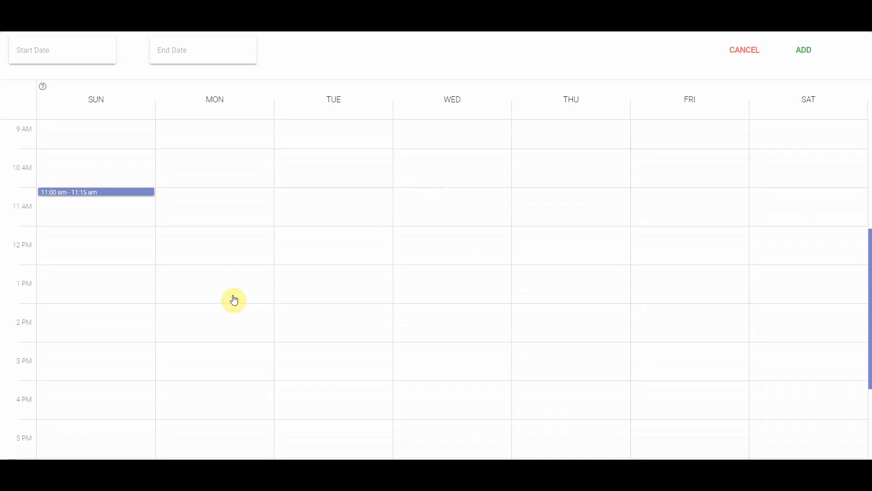
scroll(211, 289, up, 1)
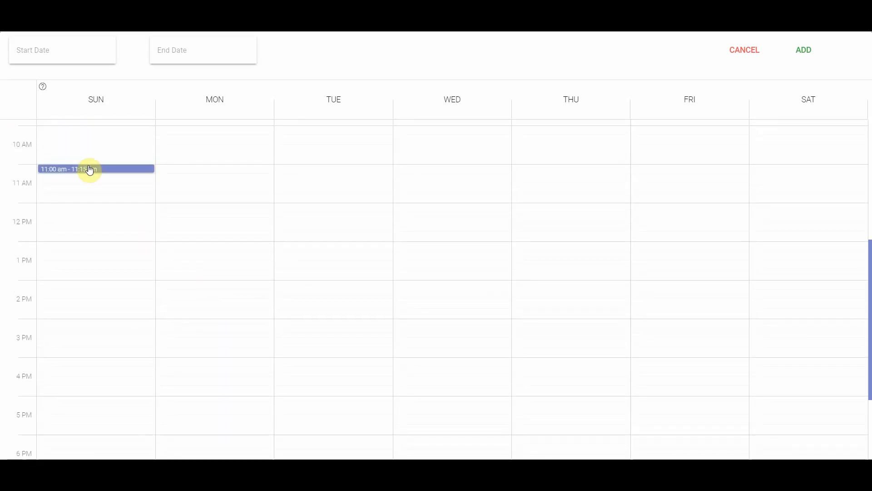
drag(115, 170, 95, 469)
scroll(163, 423, down, 2)
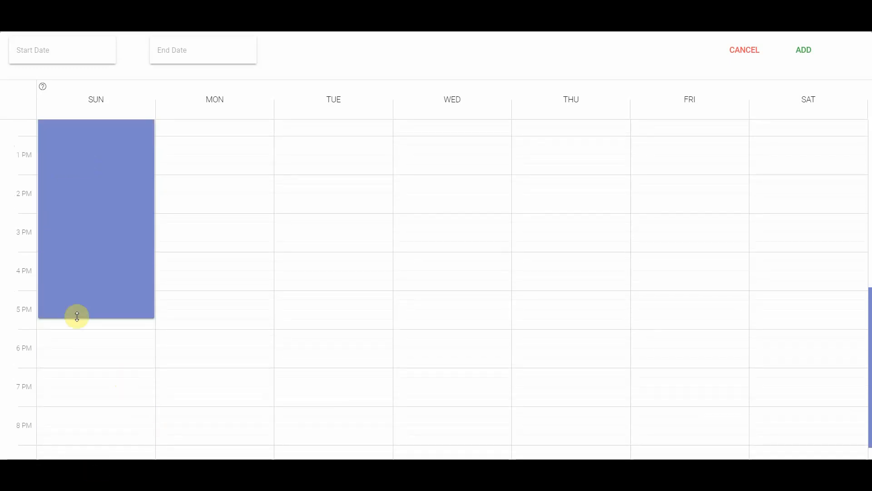
drag(74, 317, 76, 447)
Step: Copy Sunday's hours and paste them into every day from Monday through Saturday
scroll(130, 338, up, 4)
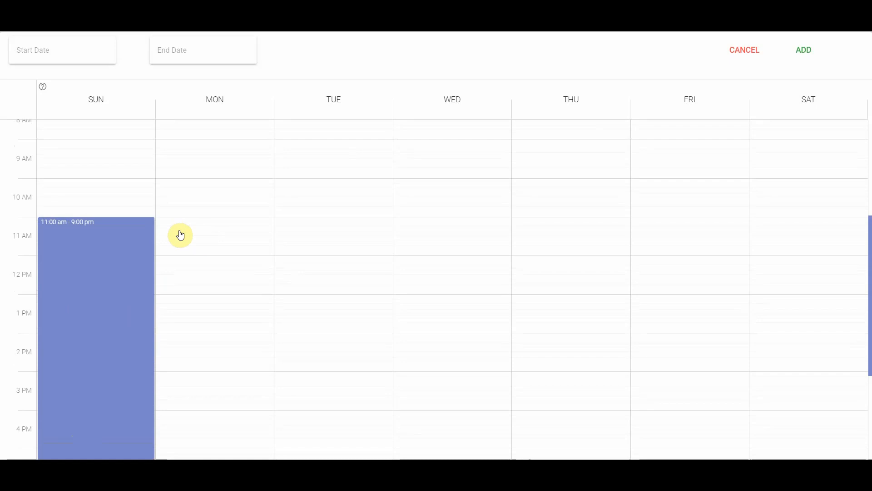
click(95, 100)
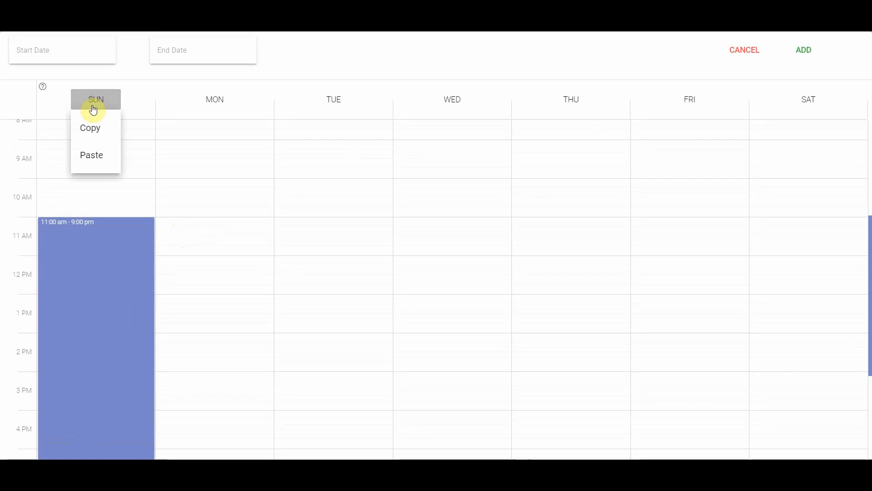
click(91, 128)
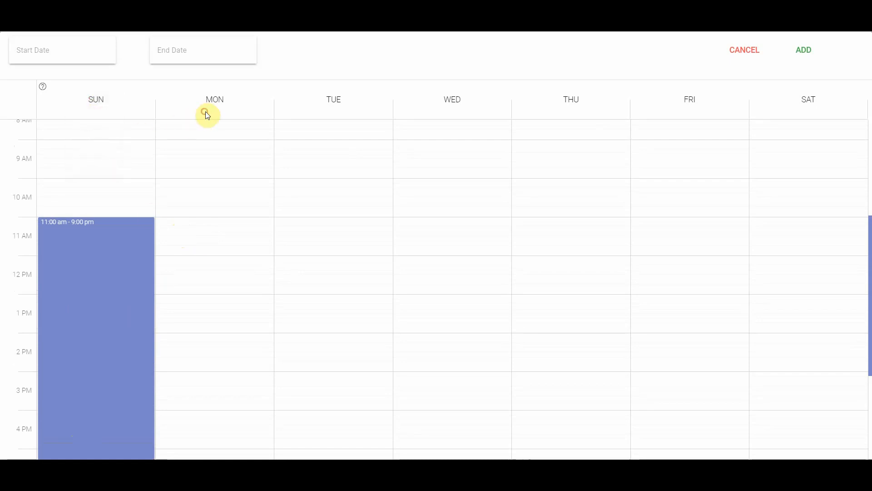
click(219, 100)
click(209, 156)
click(333, 98)
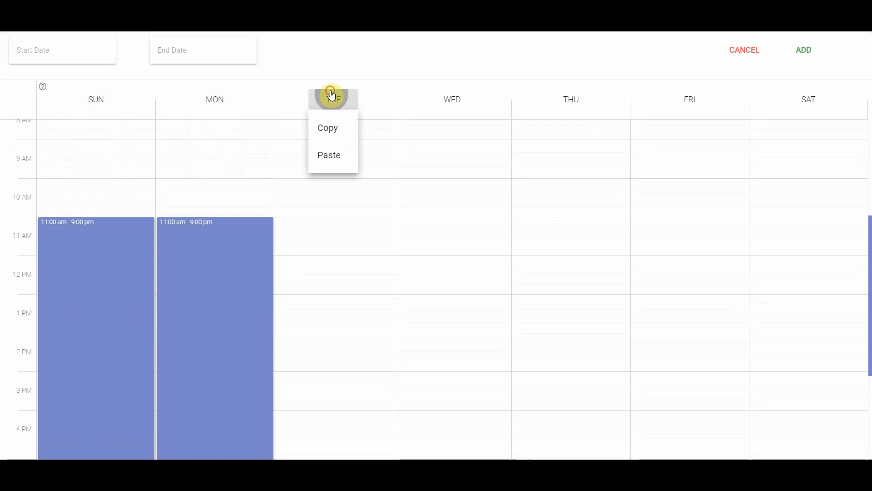
click(329, 157)
click(452, 99)
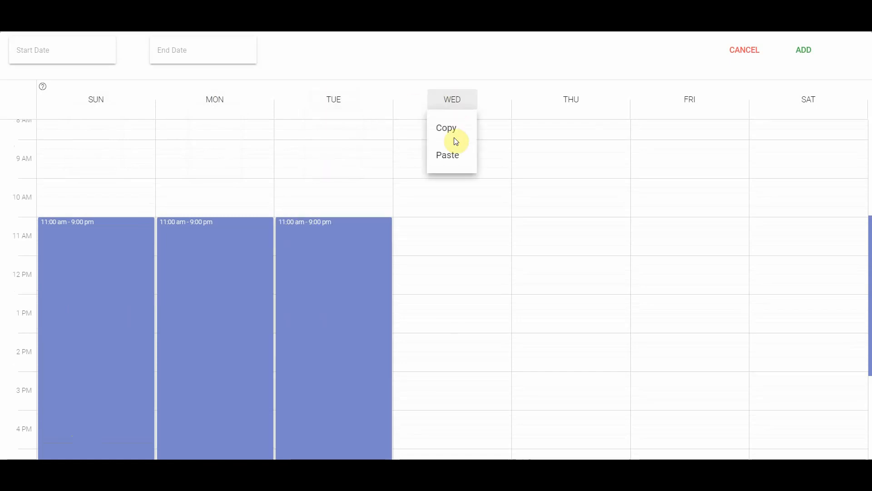
click(450, 158)
click(571, 102)
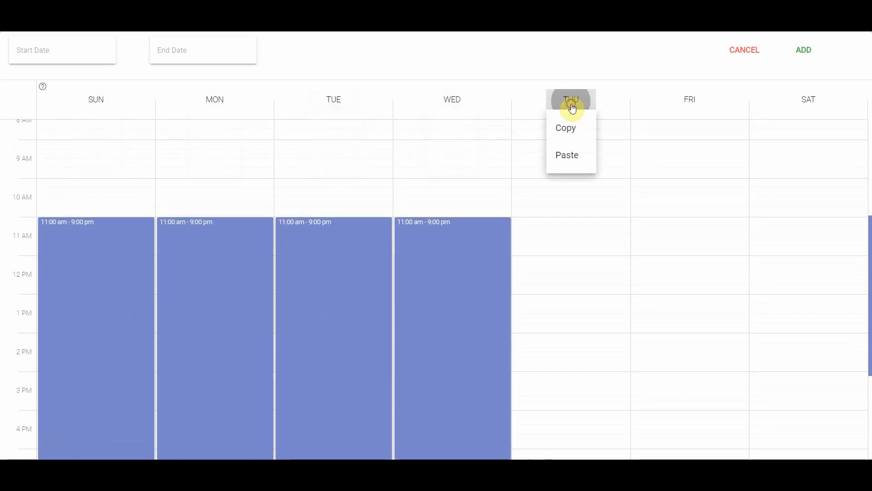
click(567, 155)
click(694, 104)
click(686, 157)
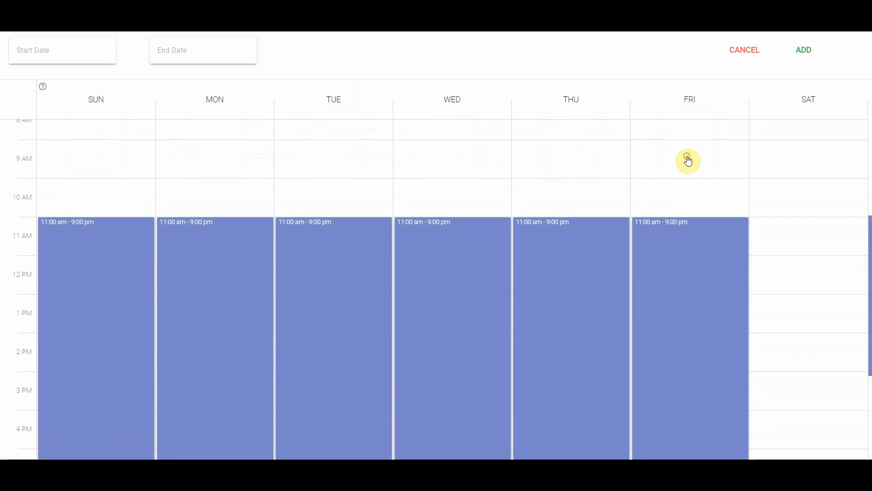
click(808, 108)
click(805, 157)
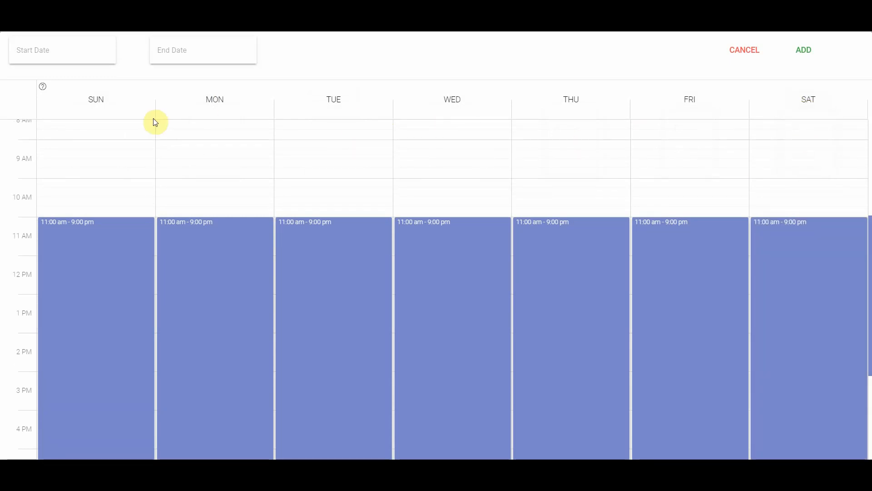
Step: Set the schedule's start date to June 12th, 2021 and its end date to September 5th, 2021
click(43, 56)
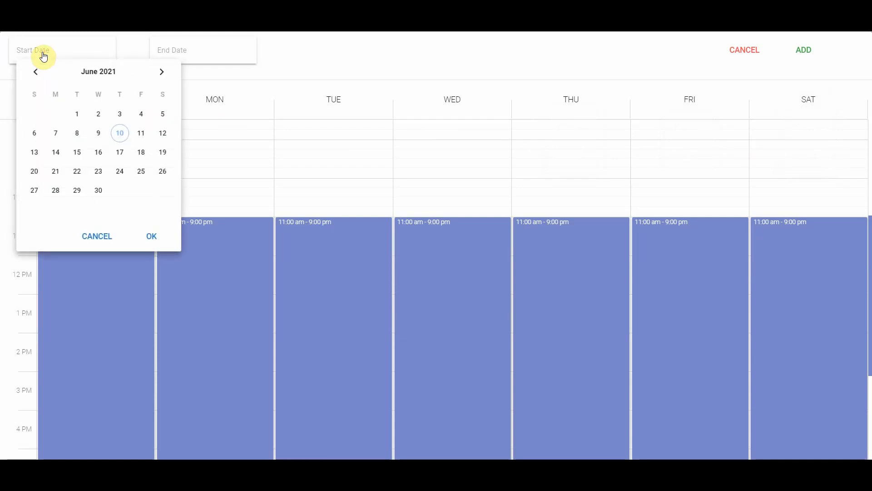
click(163, 133)
click(153, 236)
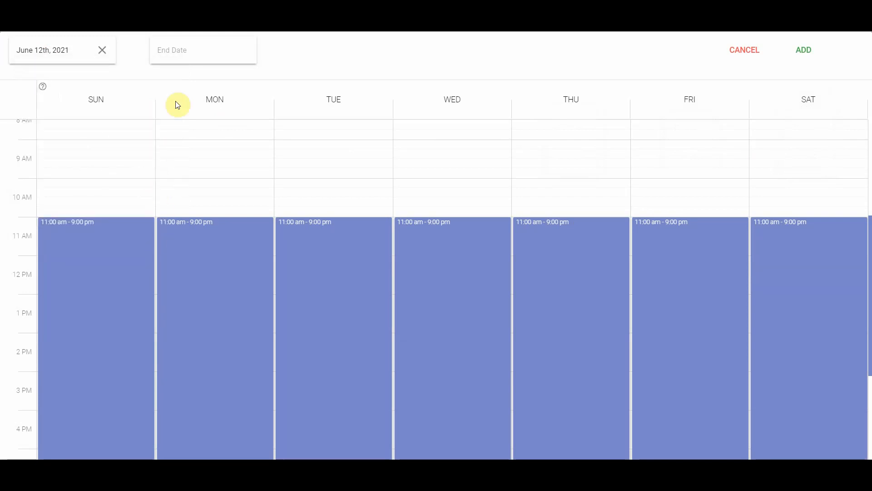
click(172, 51)
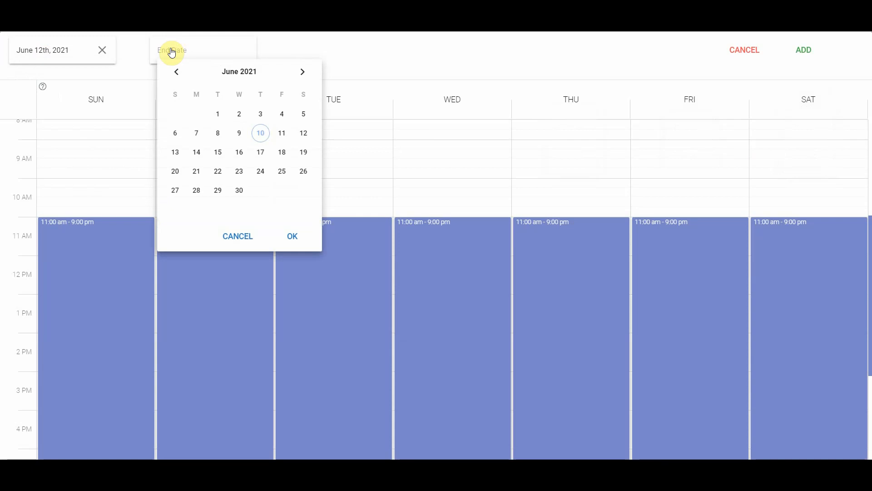
click(302, 74)
click(303, 73)
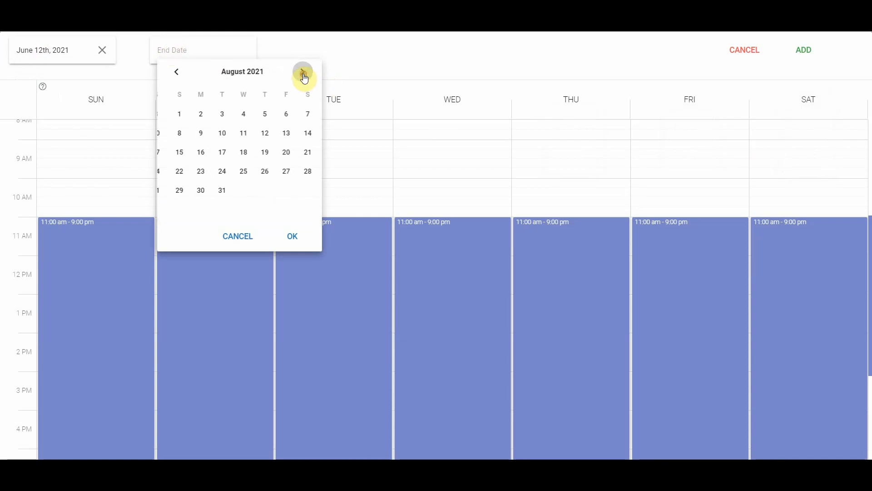
click(303, 74)
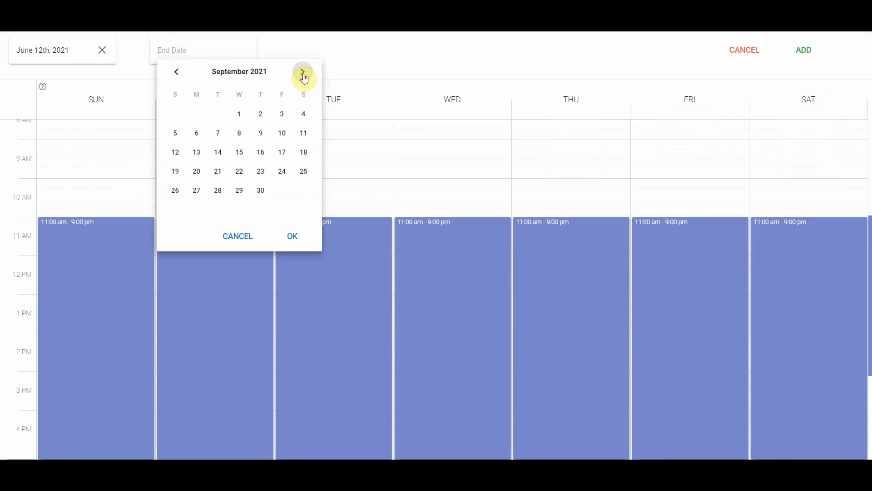
click(178, 143)
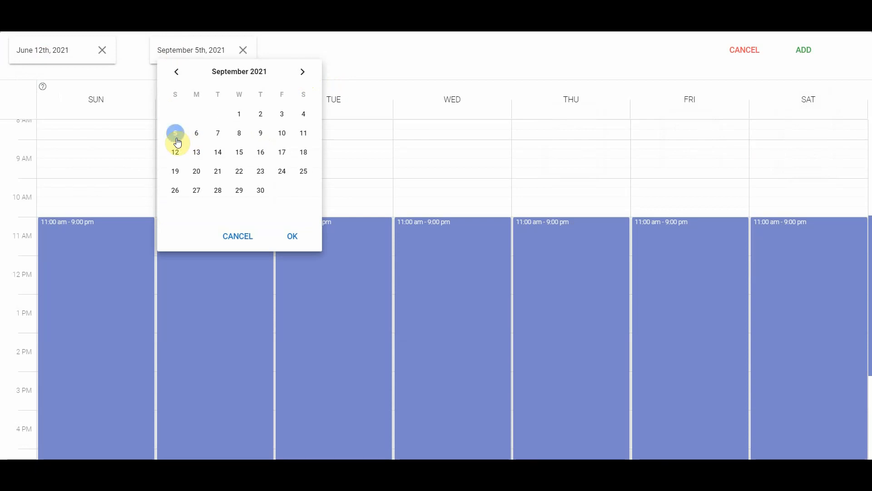
click(292, 240)
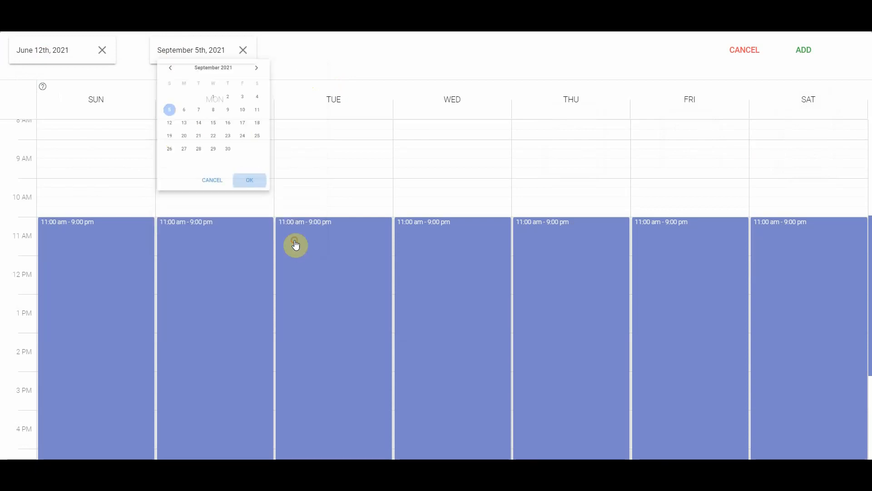
Step: Add the finished schedule to the group's default schedules and create the Lap Lanes facility group
click(803, 51)
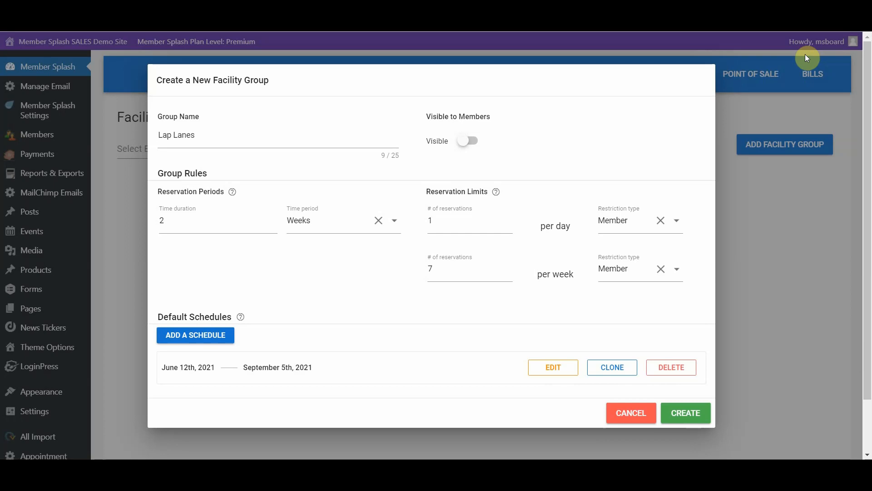
click(682, 414)
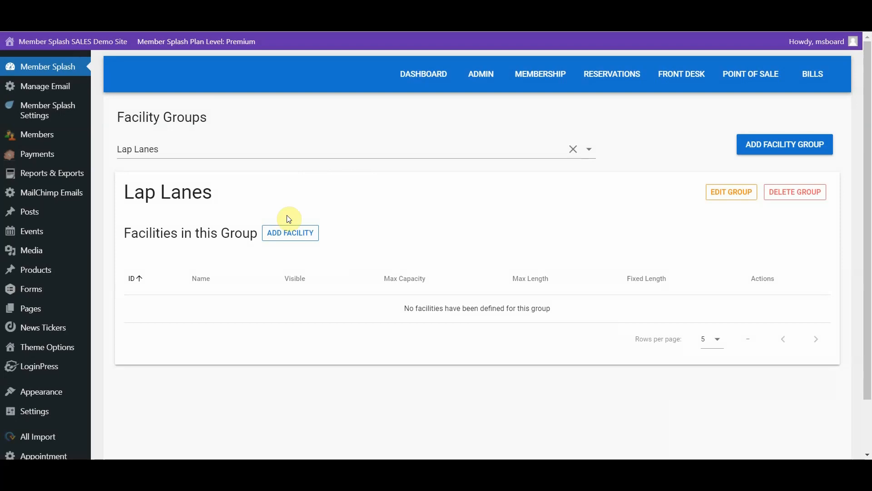
Step: Start a new facility in the Lap Lanes group, name it Lap Lane 1, and hide it from members
click(268, 233)
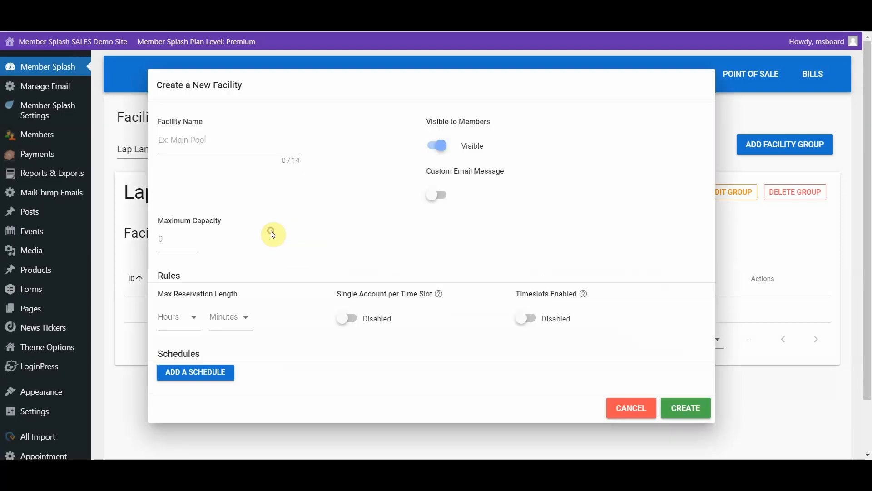
click(200, 140)
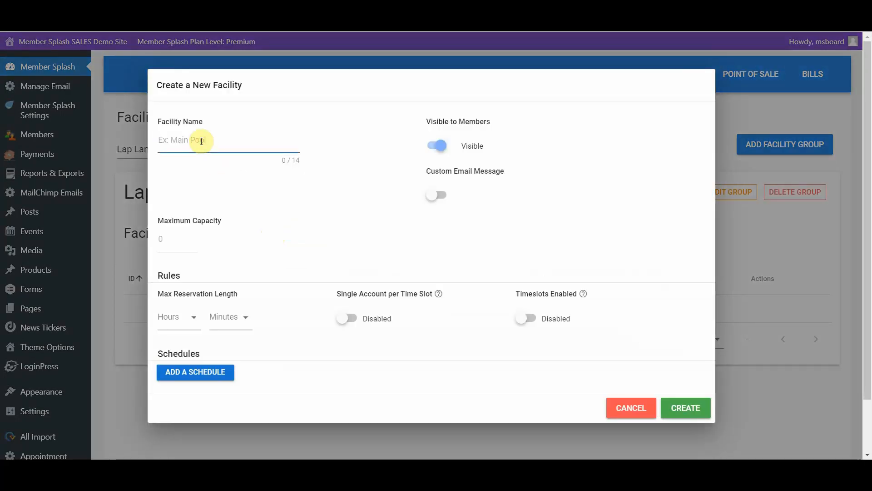
text(Lape 1)
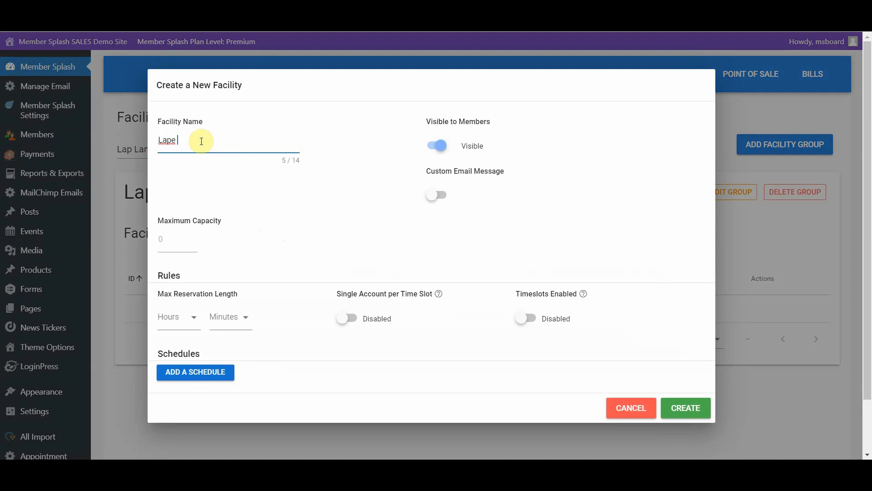
key(BackSpace)
key(BackSpace)
key(BackSpace)
text(Lae)
key(BackSpace)
text(ne 1)
click(434, 145)
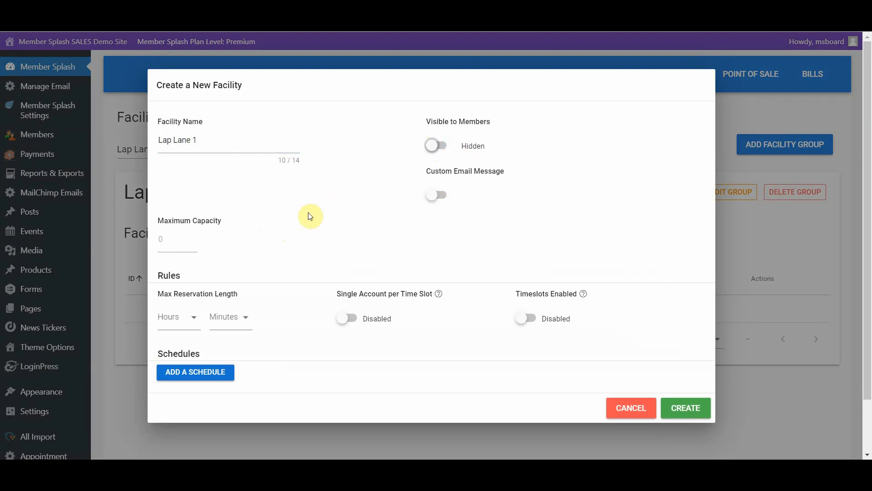
Step: Set the facility's maximum capacity to 1 and its maximum reservation length to 1 hour 0 minutes
click(192, 236)
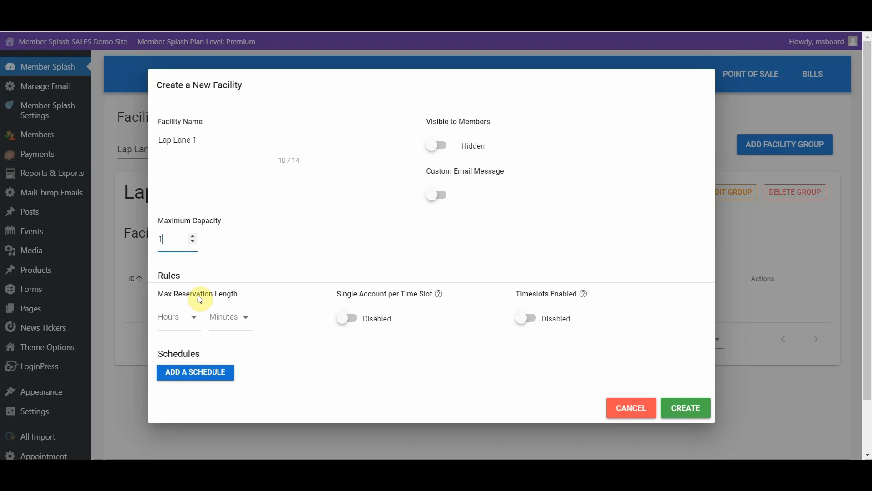
click(194, 318)
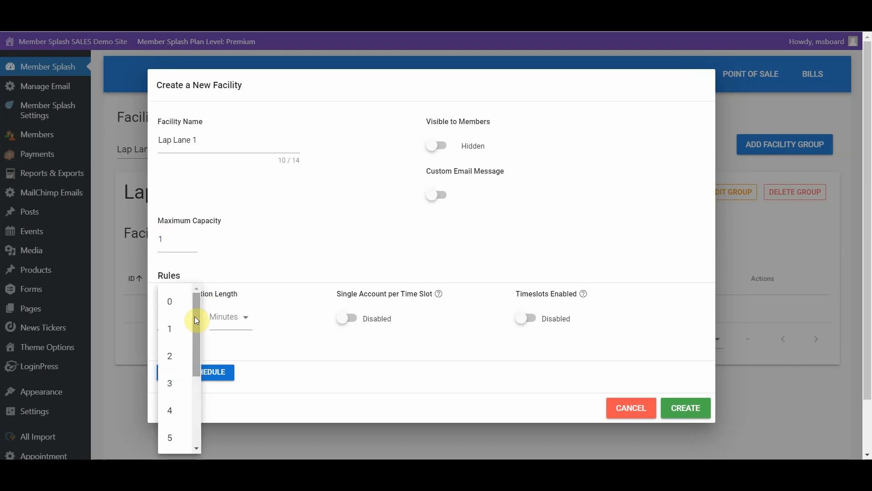
click(170, 328)
click(245, 321)
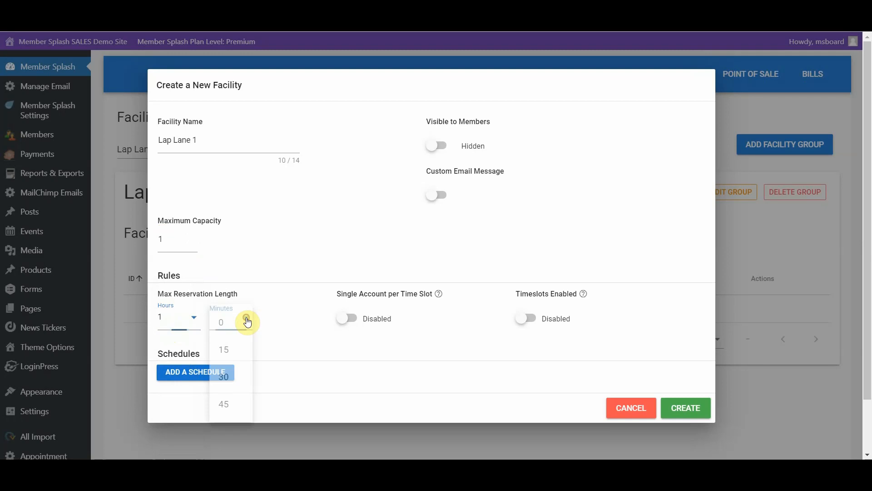
click(223, 322)
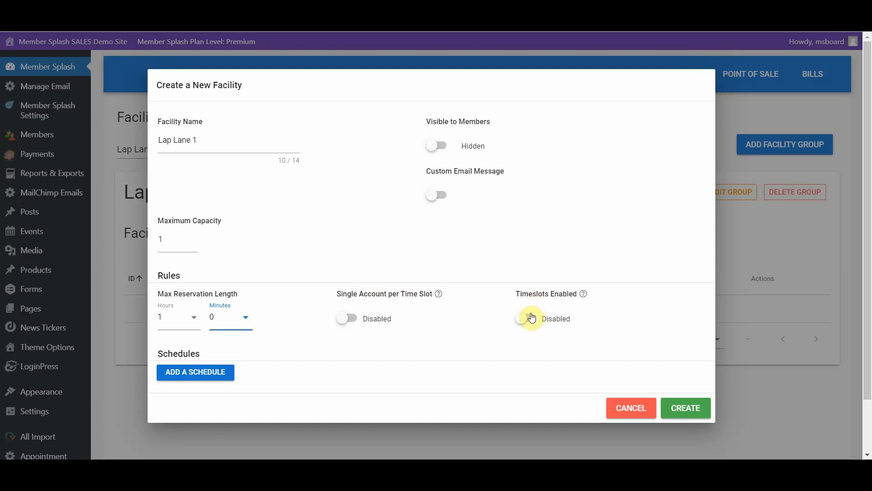
Step: Create the Lap Lane 1 facility without adding a separate schedule to it
click(185, 374)
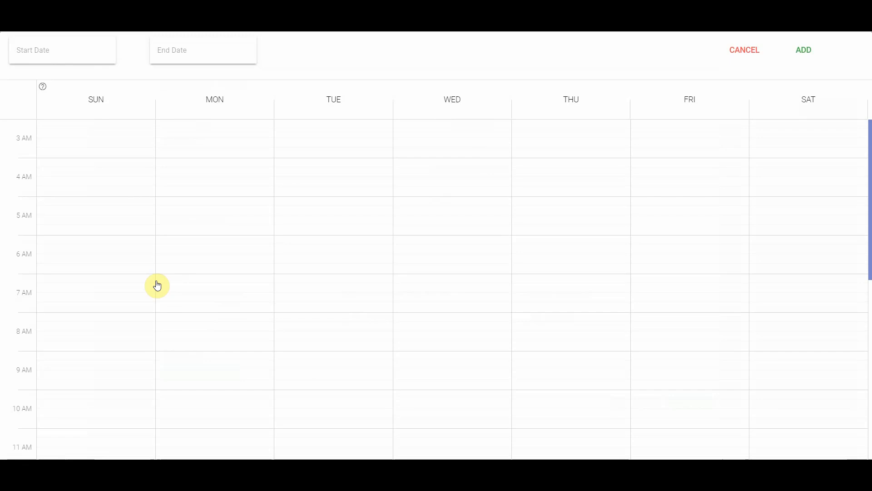
click(744, 51)
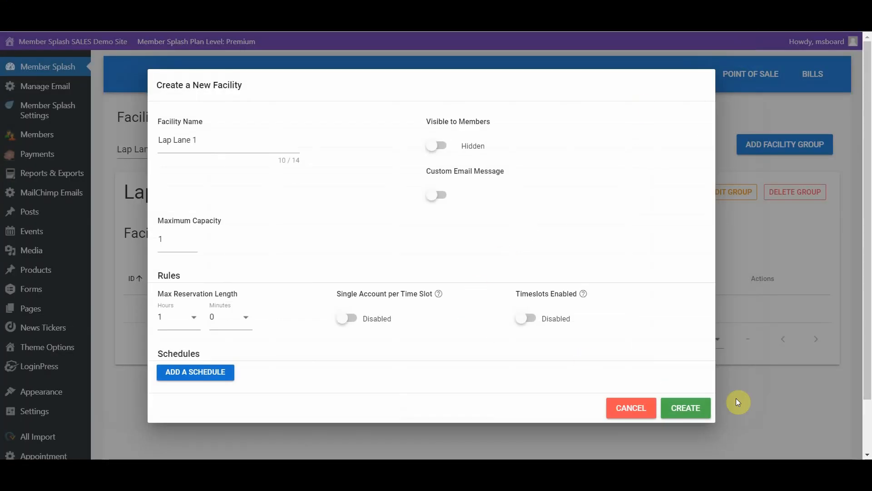
click(685, 406)
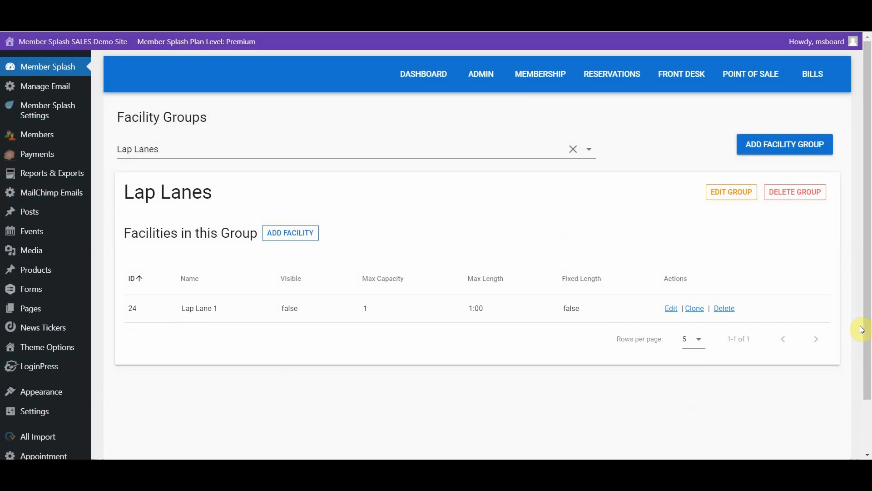
Step: Clone Lap Lane 1 into a new facility named Lap Lane 2 with the same settings
click(694, 311)
click(241, 124)
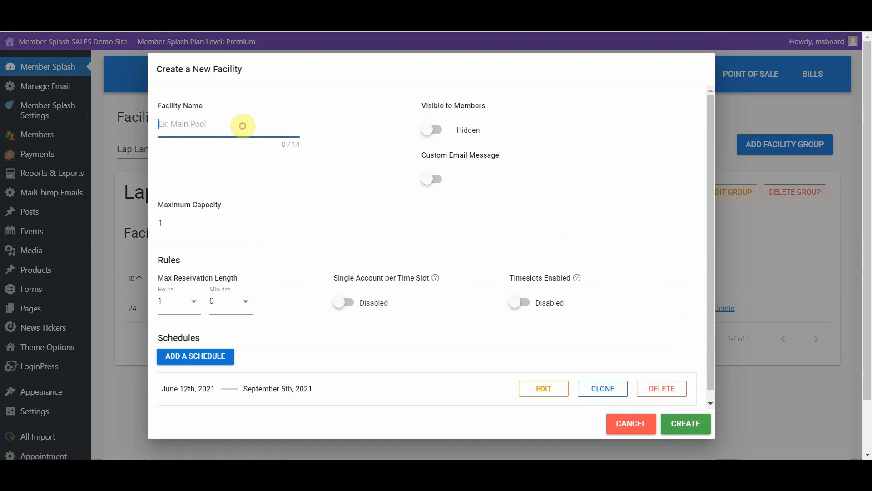
text(Lap L)
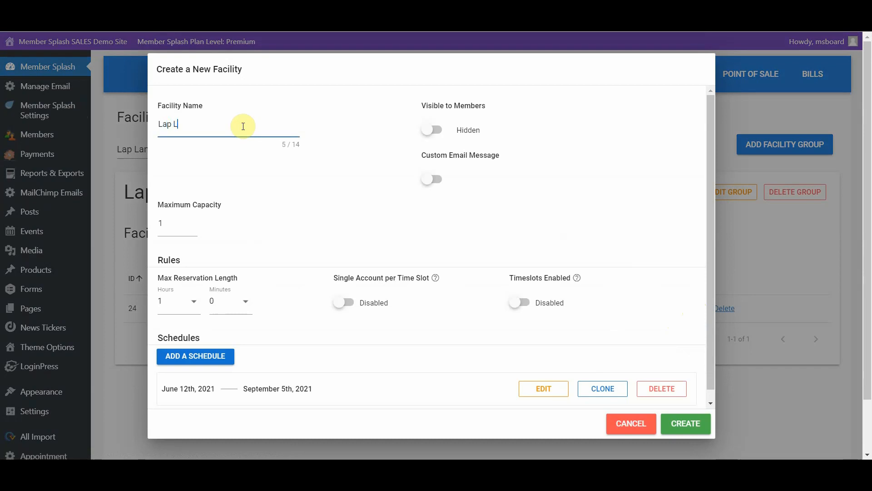
text(ane 2)
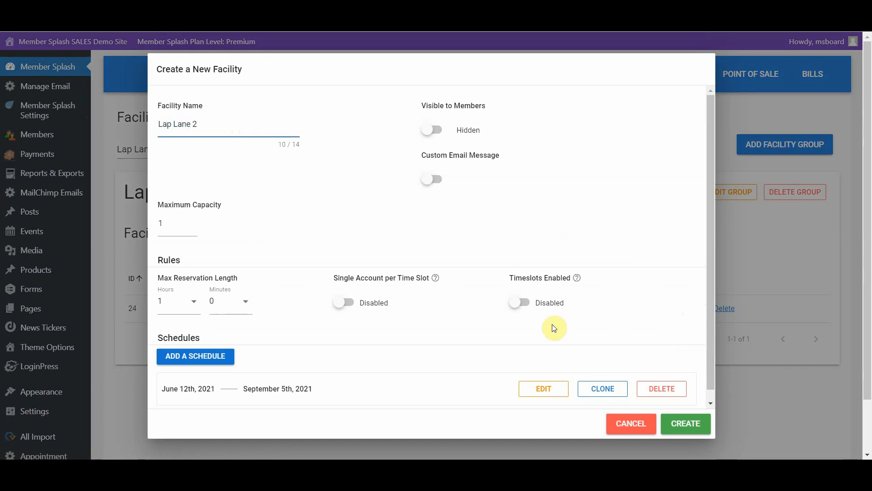
click(690, 428)
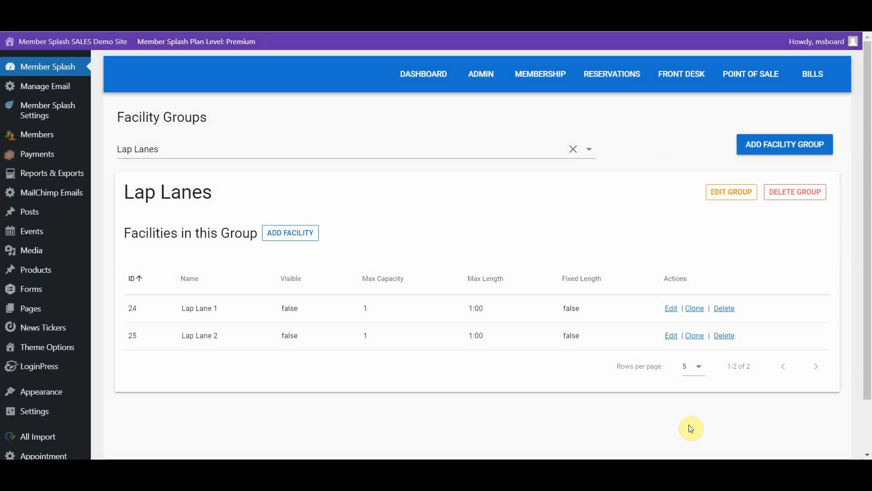
Step: Clone Lap Lane 2 into a new facility named Lap Lane 3 with the same settings
click(693, 336)
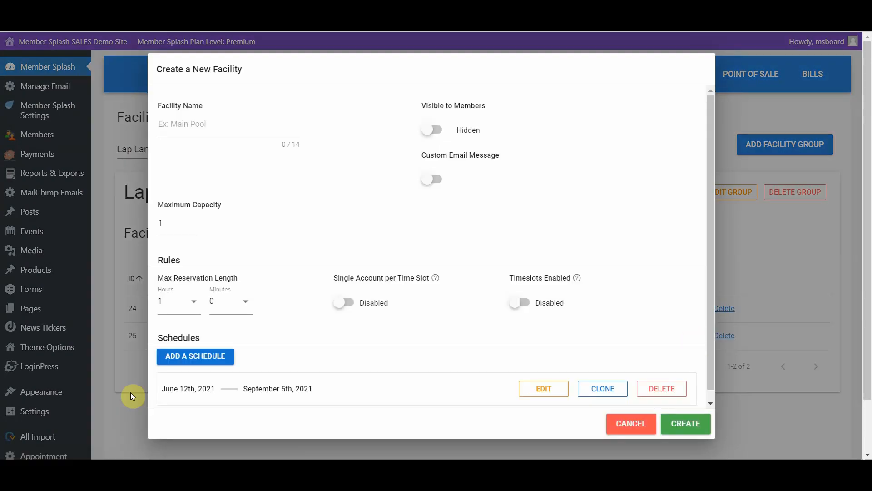
click(205, 132)
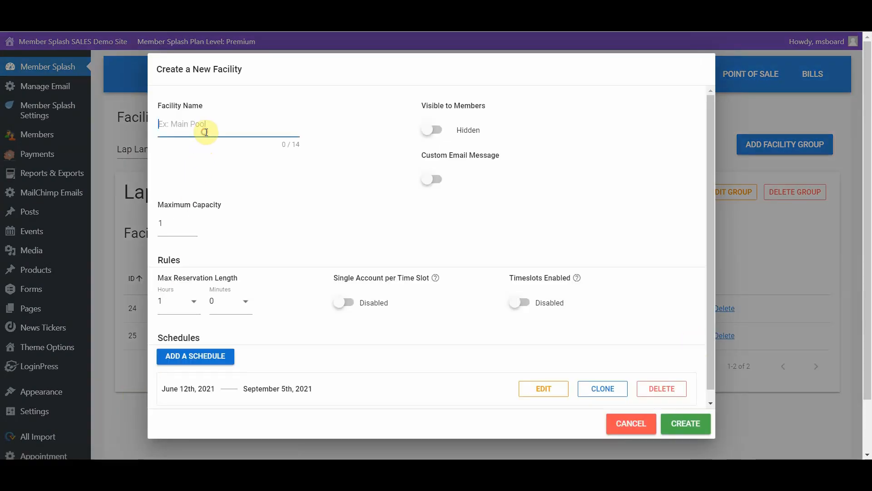
text(Lap Lane 23)
key(BackSpace)
key(BackSpace)
text(3)
click(683, 428)
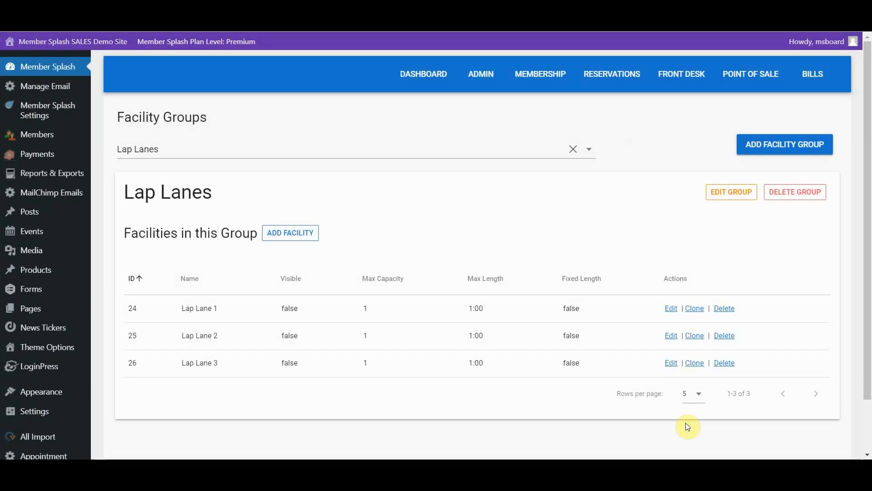
Step: Clone Lap Lane 3 into a new facility named Lap Lane 4 with the same settings
click(695, 364)
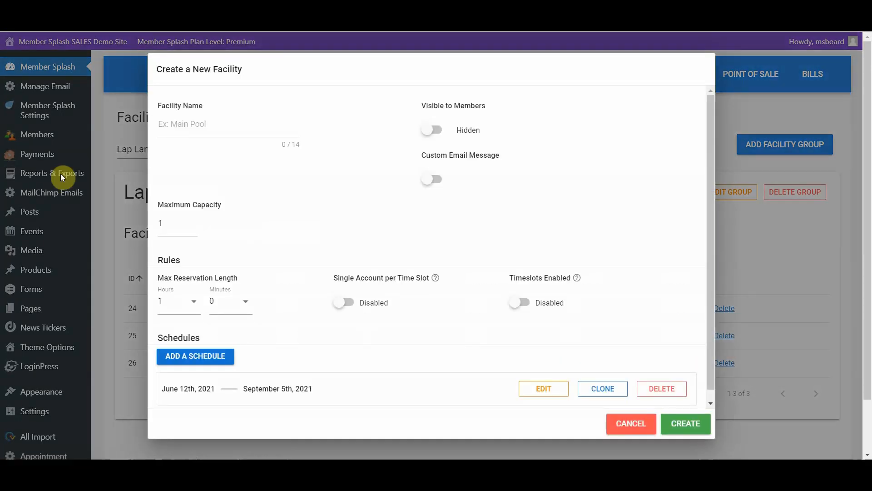
click(206, 125)
text(La)
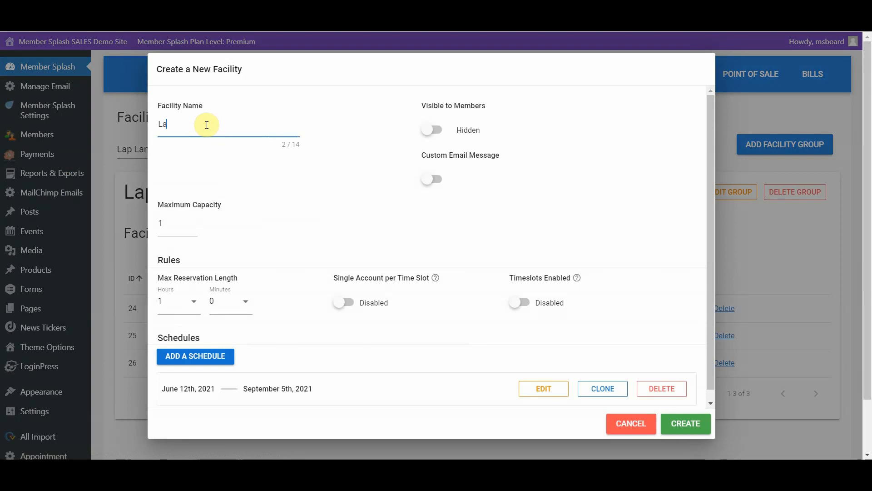
text(p Lane 4)
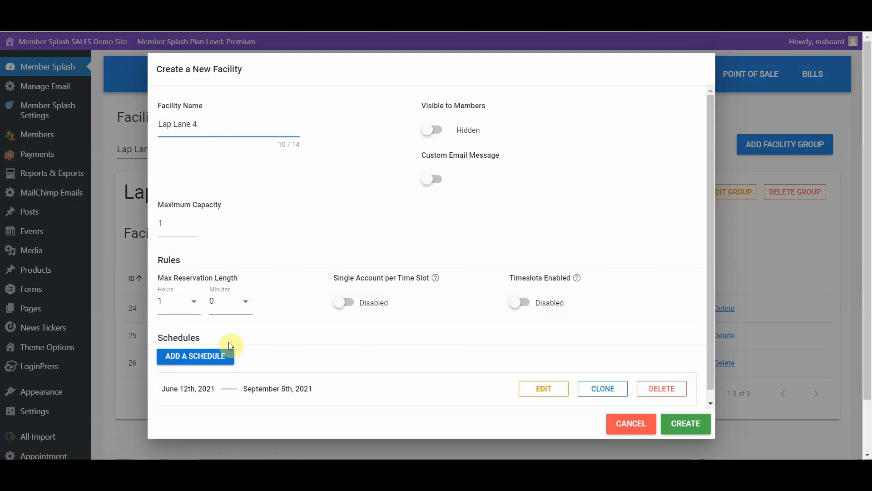
click(687, 424)
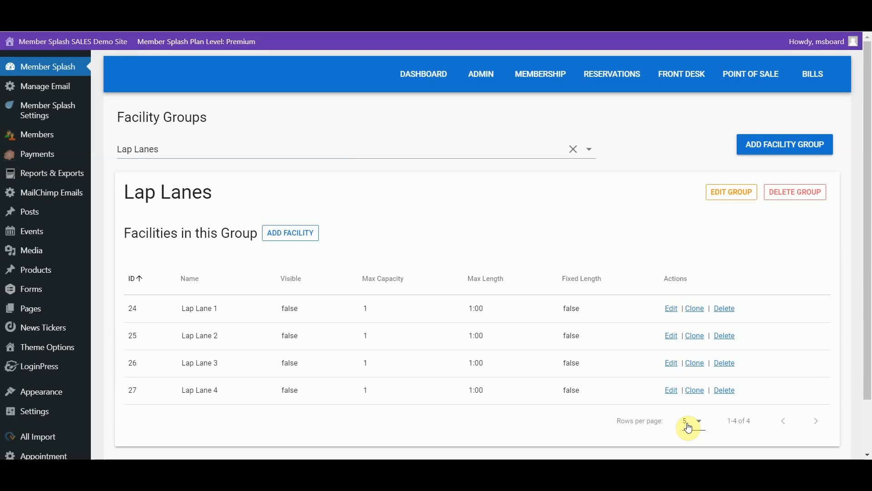
Step: Make Lap Lane 4 and Lap Lane 3 visible to members, updating each facility
click(671, 390)
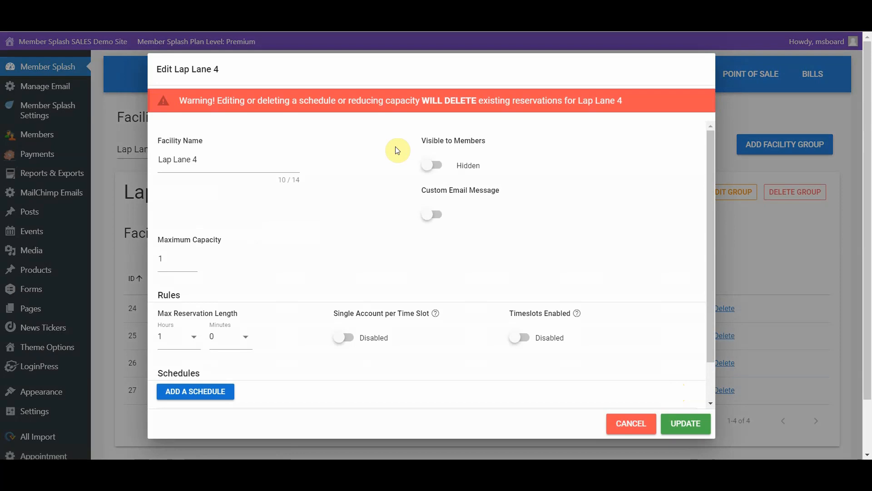
click(437, 165)
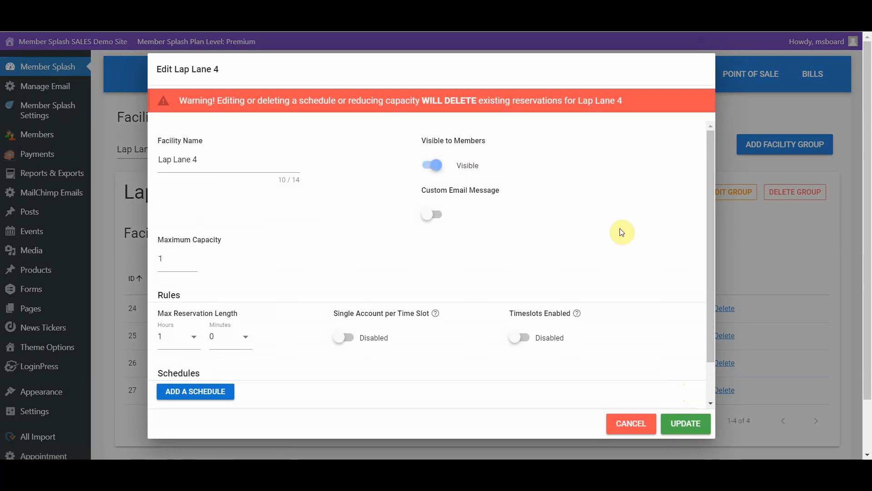
click(684, 422)
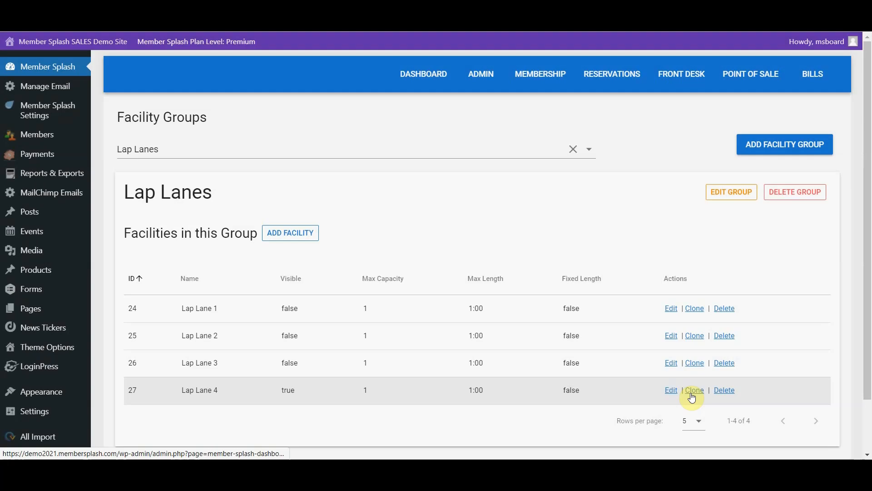
click(674, 363)
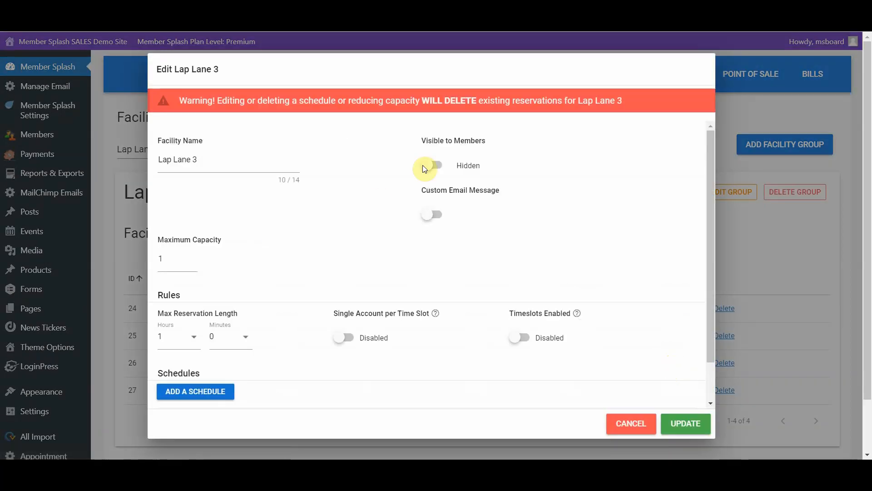
click(428, 166)
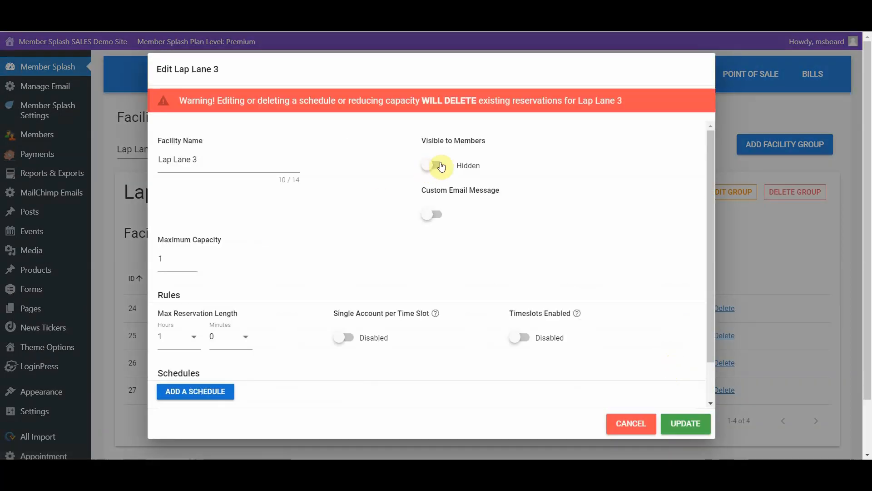
click(686, 422)
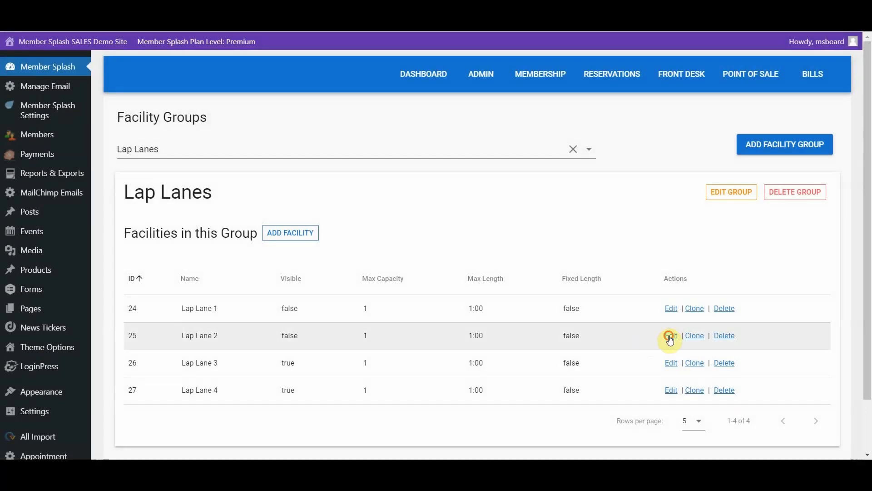
Step: Make Lap Lane 2 and Lap Lane 1 visible to members, updating each facility
click(670, 337)
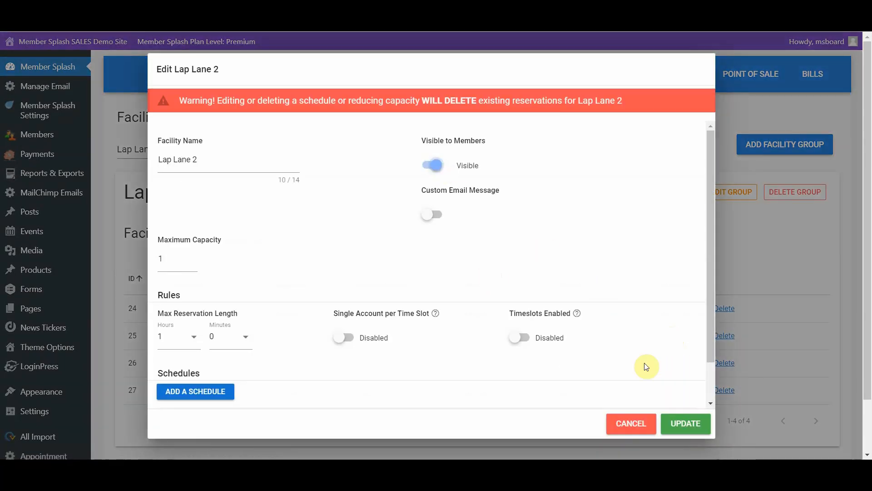
click(686, 422)
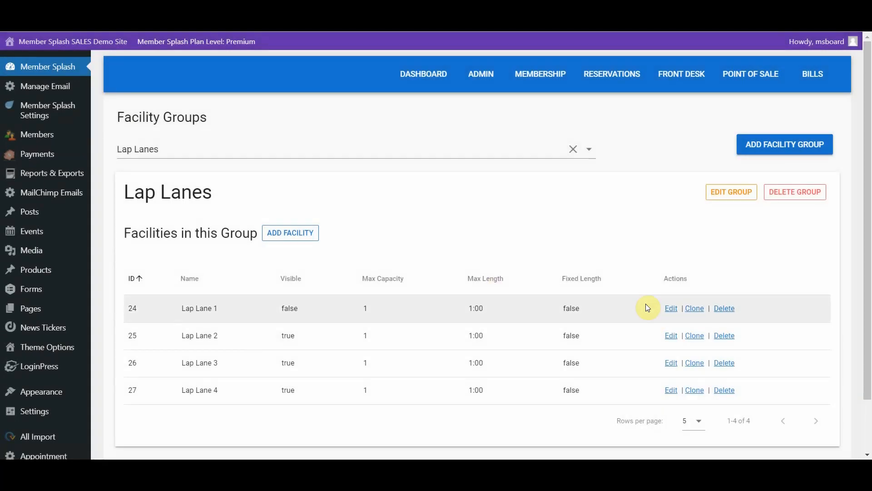
click(671, 308)
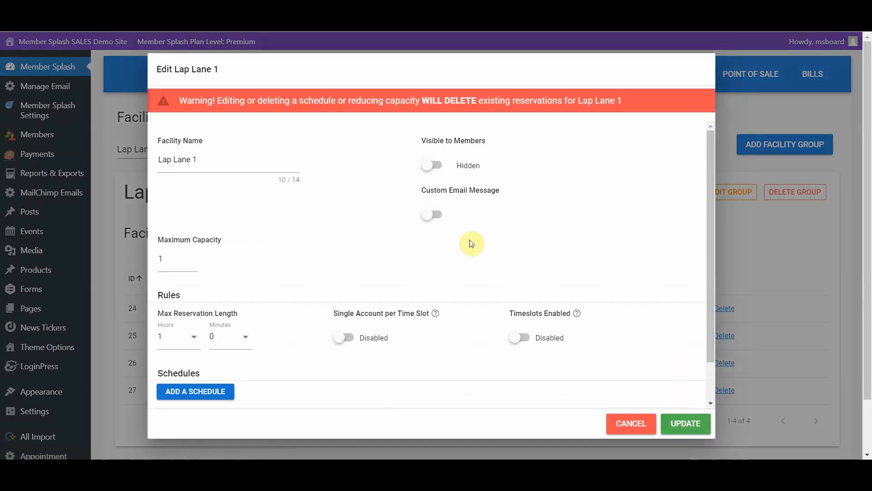
click(433, 166)
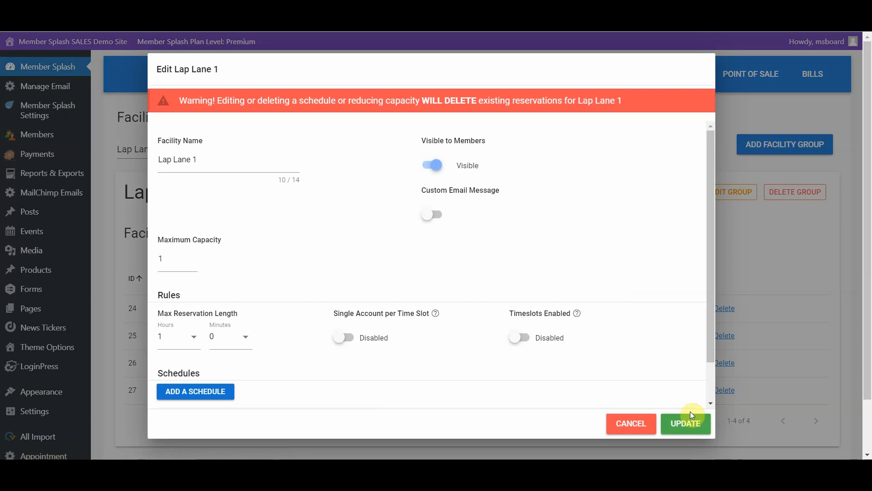
click(687, 423)
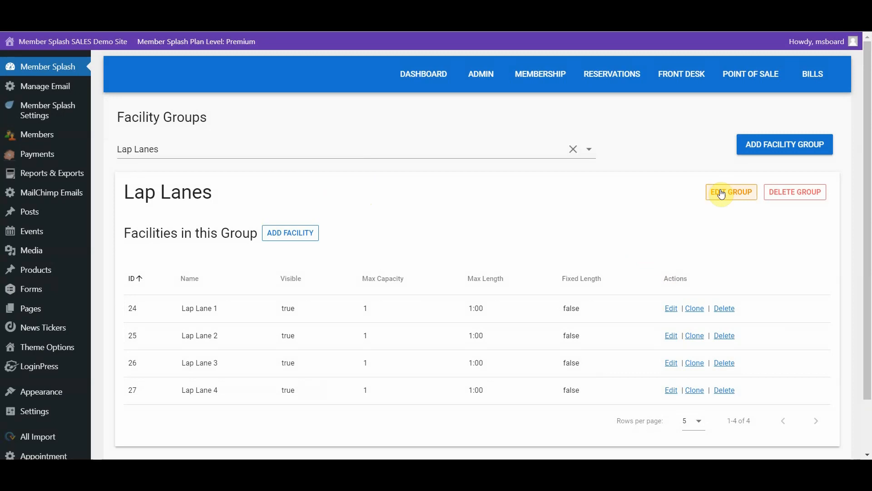
Step: Edit the Lap Lanes group to make it visible to members and update the group
click(734, 194)
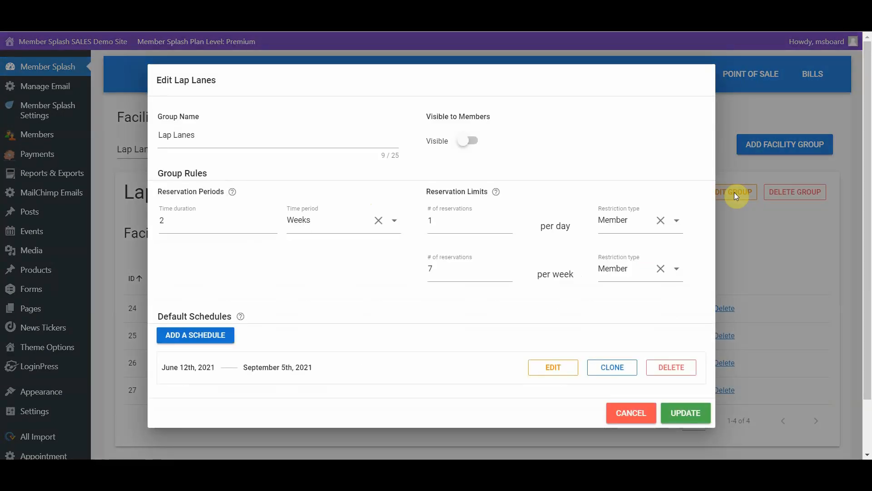
click(474, 141)
click(685, 414)
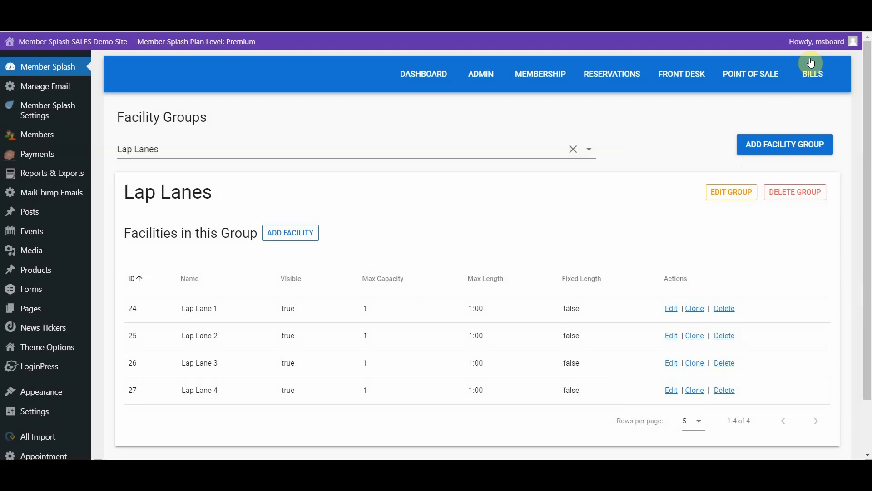
Step: Start a new Lap Lanes event in Programs & Events and name it Swim Meet
click(595, 74)
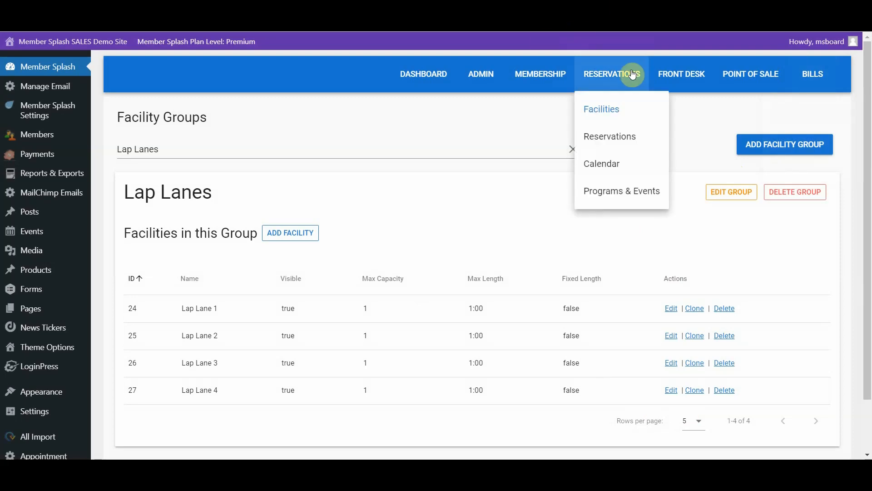
click(615, 194)
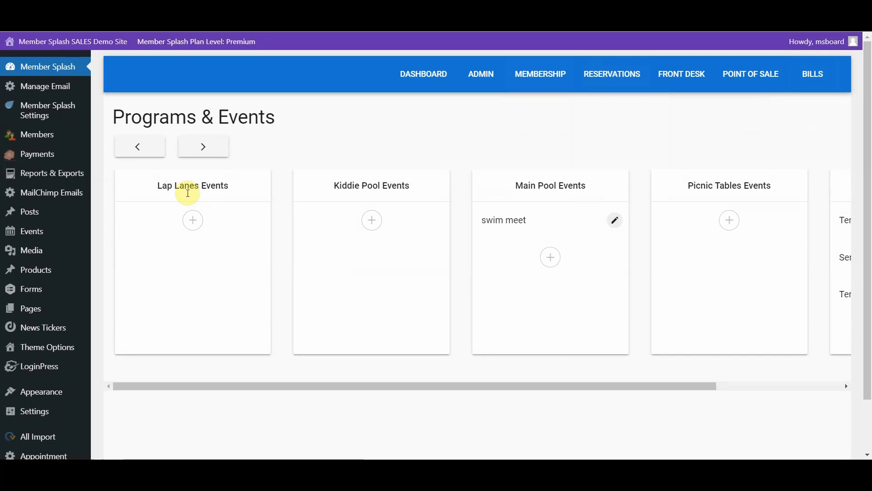
click(193, 221)
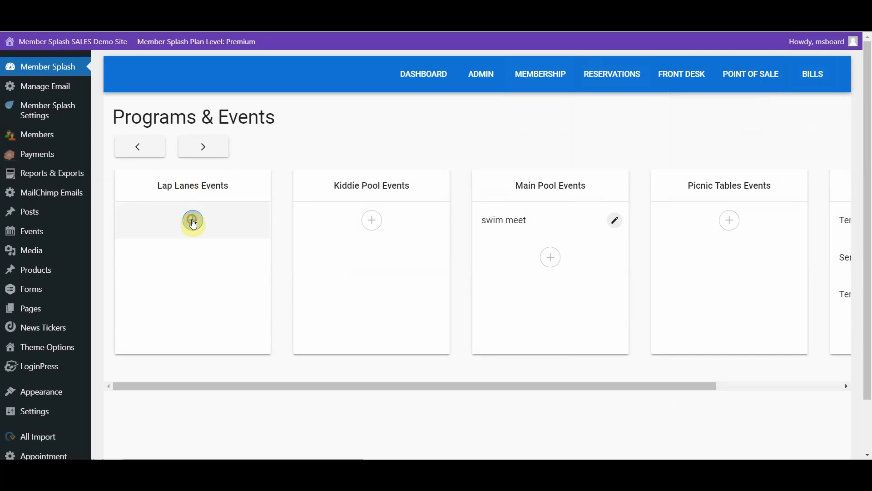
click(198, 134)
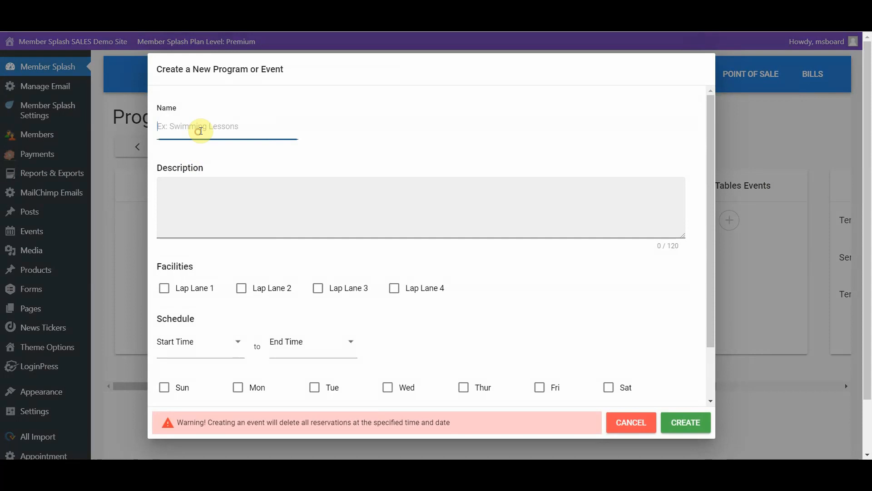
text(Swim Meet)
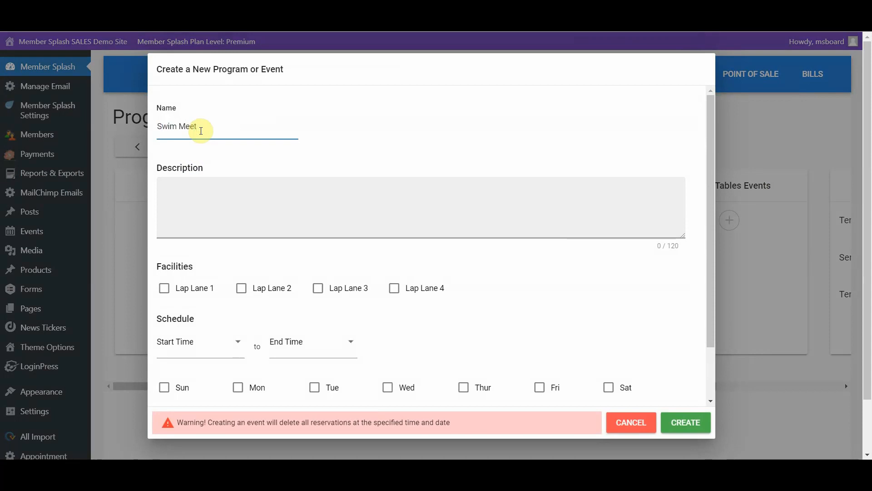
click(197, 184)
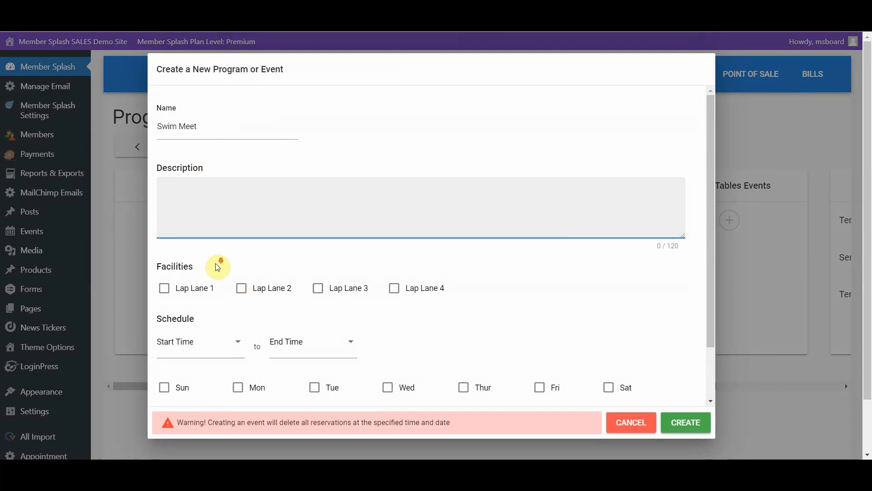
Step: Assign the Swim Meet event to Lap Lane 1, Lap Lane 2, Lap Lane 3 and Lap Lane 4
scroll(219, 265, down, 1)
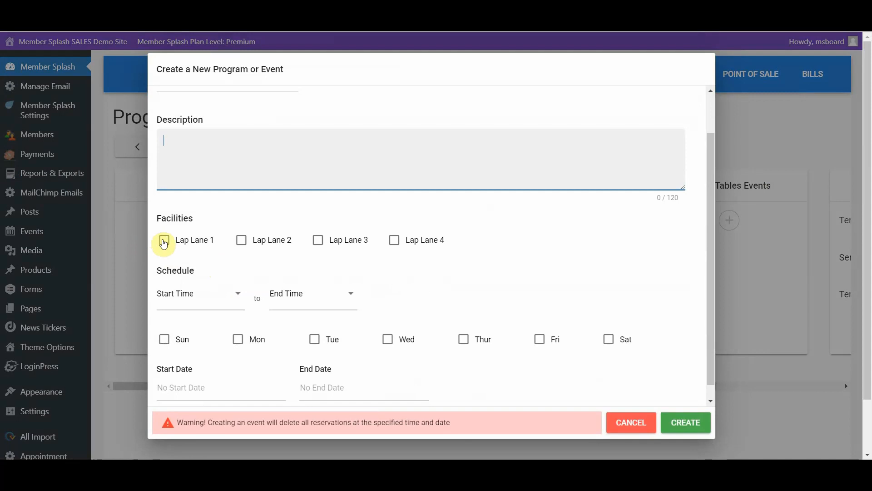
click(168, 243)
click(242, 241)
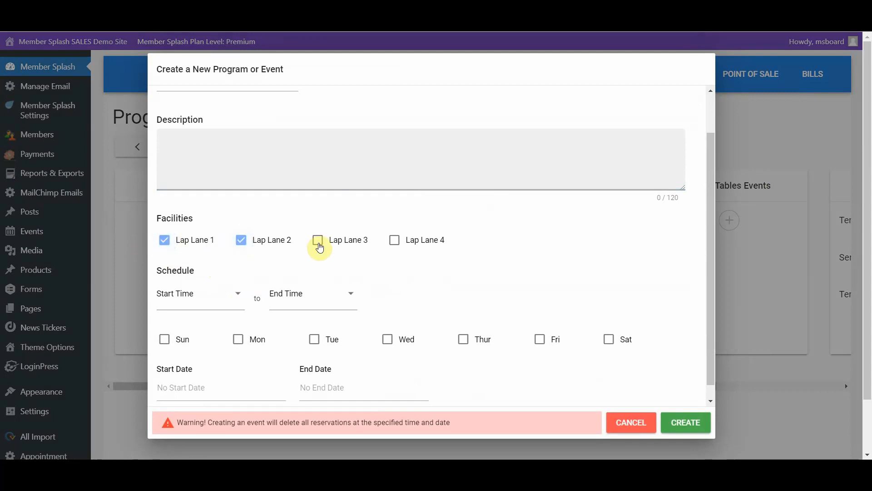
click(318, 241)
click(392, 240)
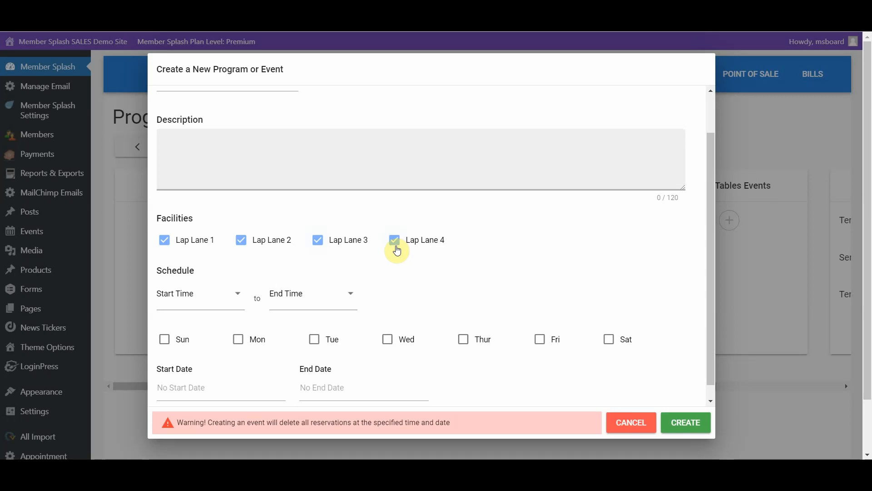
Step: Schedule the Swim Meet event from 10:00 AM to 2:00 PM
scroll(397, 250, down, 1)
scroll(398, 251, down, 1)
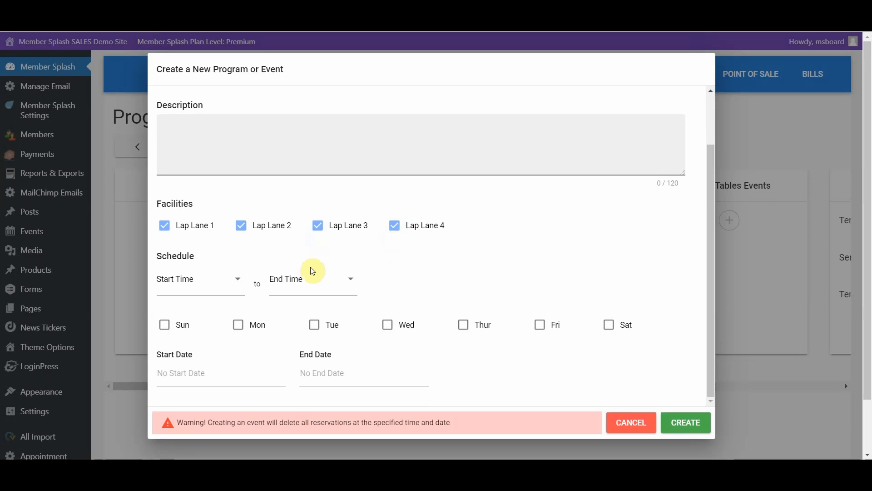
click(240, 281)
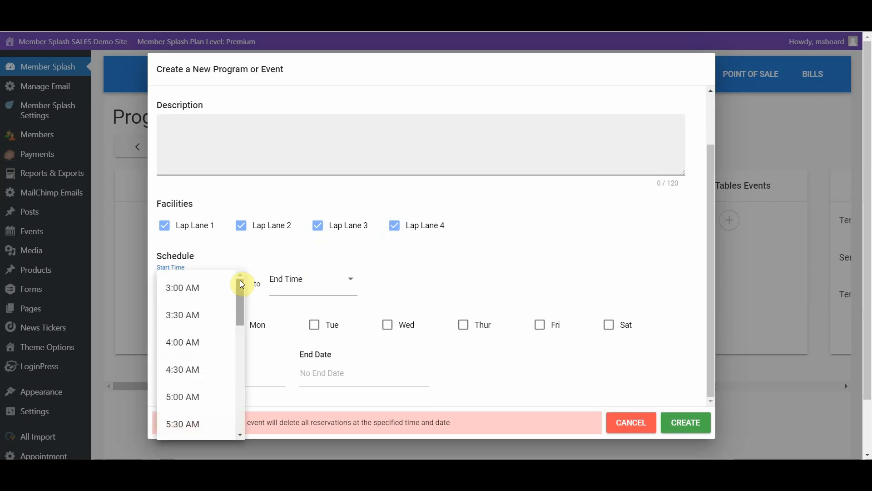
scroll(221, 342, down, 3)
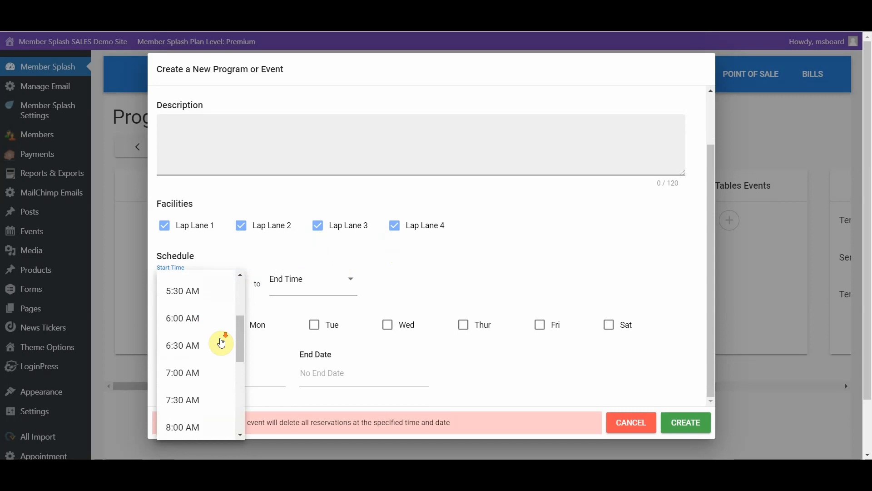
scroll(221, 342, down, 4)
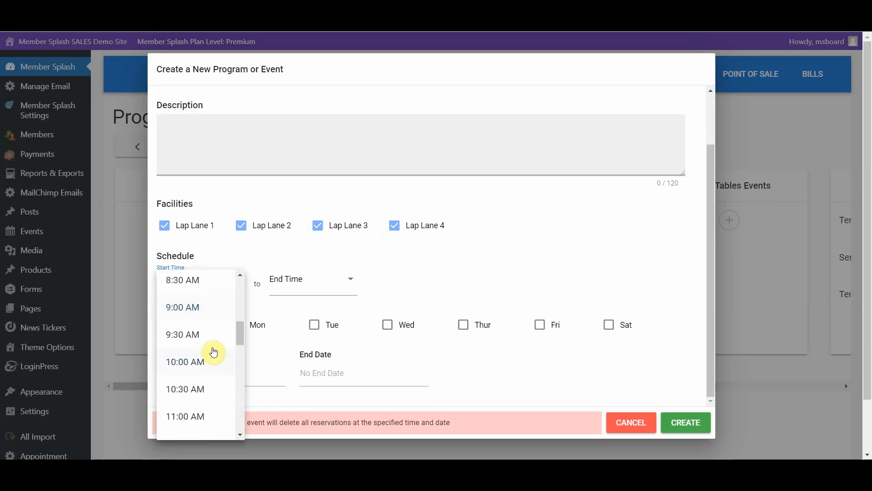
click(192, 361)
click(353, 282)
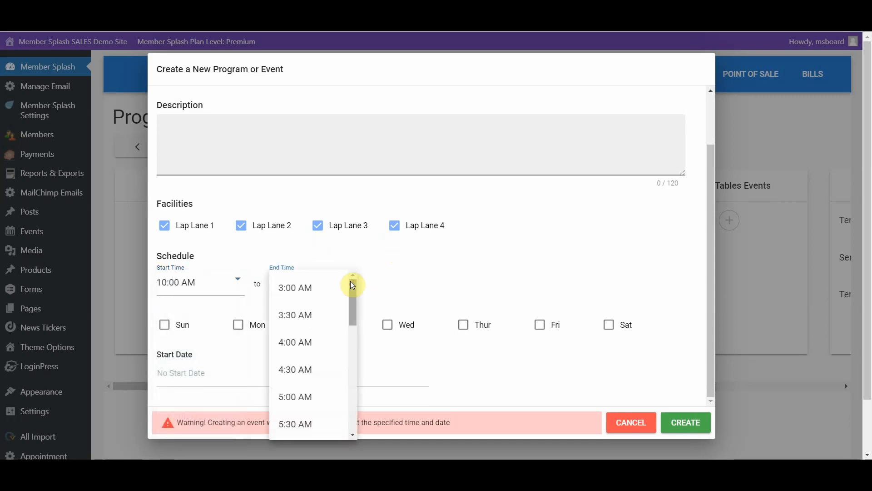
scroll(341, 318, down, 4)
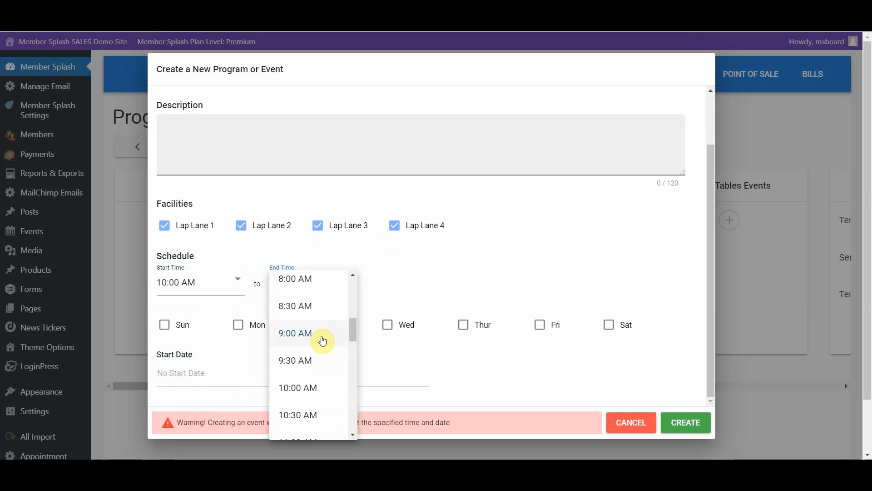
scroll(322, 340, down, 4)
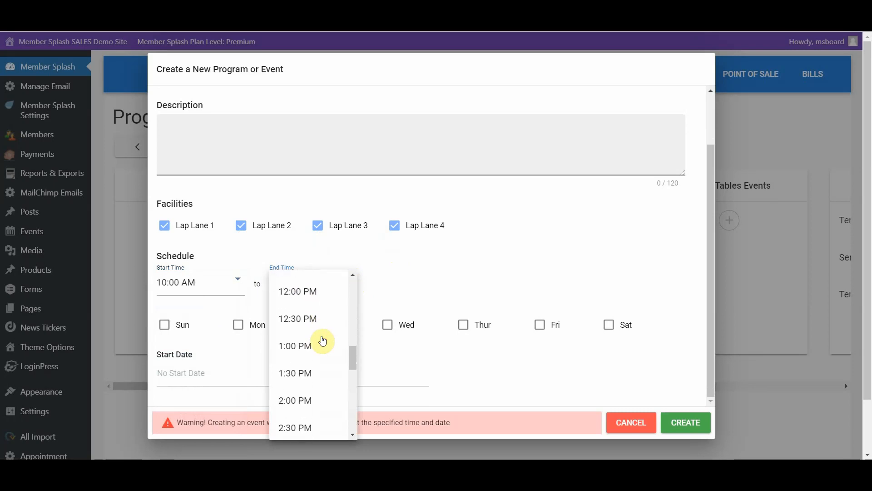
scroll(313, 343, down, 1)
click(305, 350)
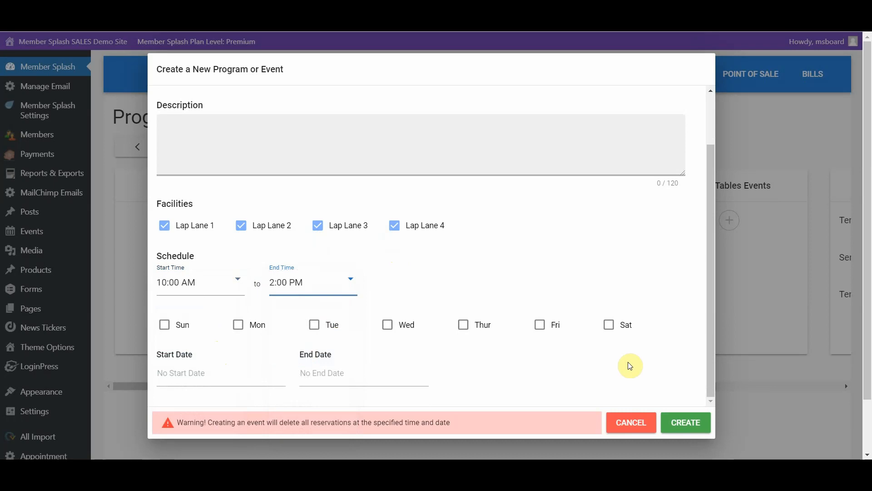
Step: Set the event for Saturday with June 19th, 2021 as both start and end date, and create it
click(609, 327)
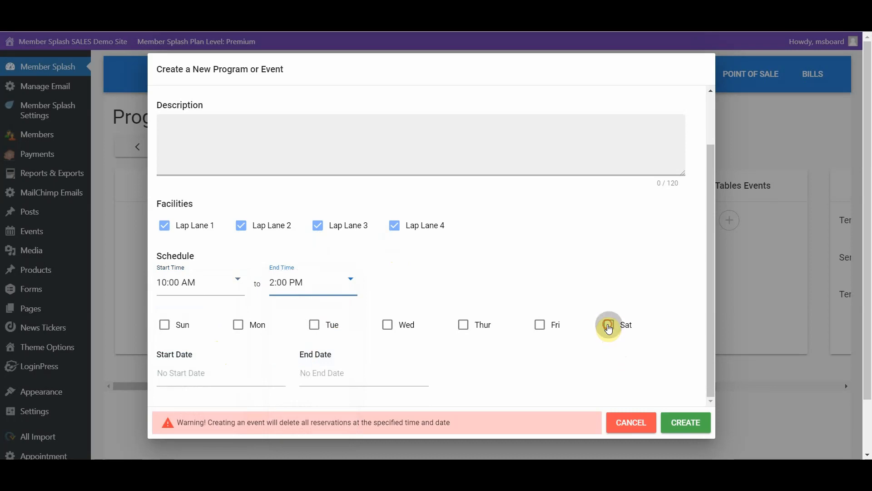
click(193, 372)
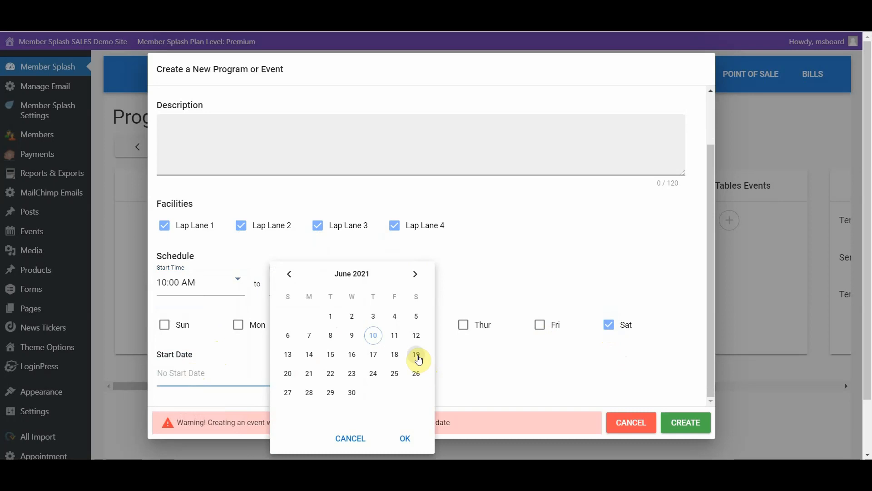
click(416, 356)
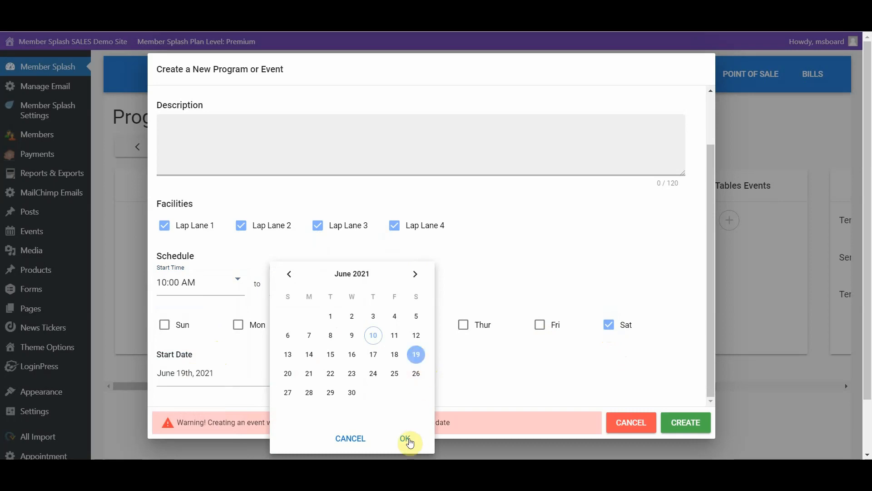
click(405, 438)
click(325, 375)
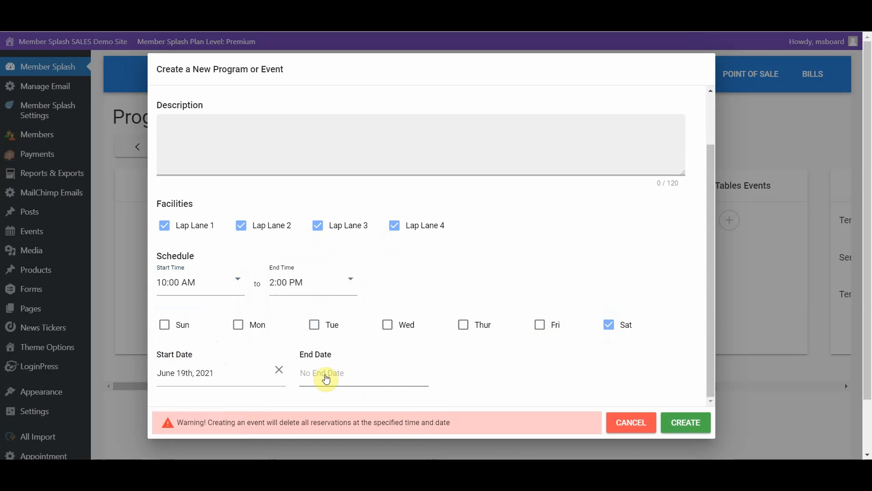
click(559, 356)
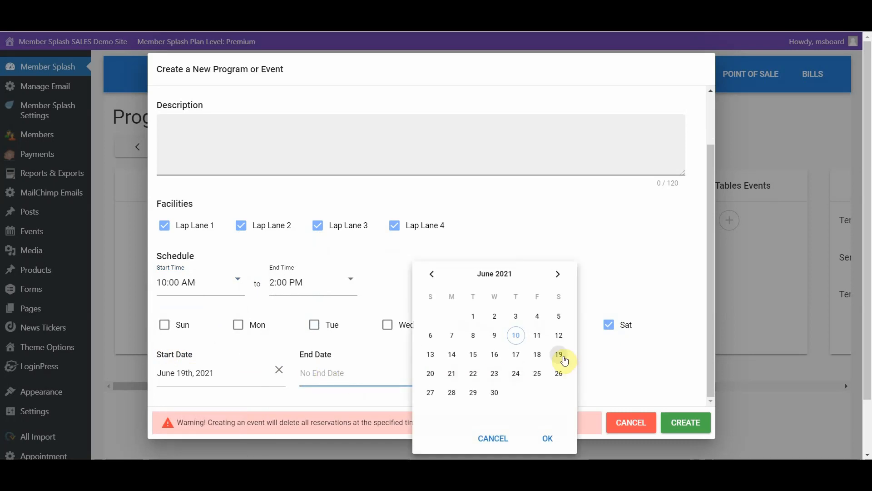
click(547, 438)
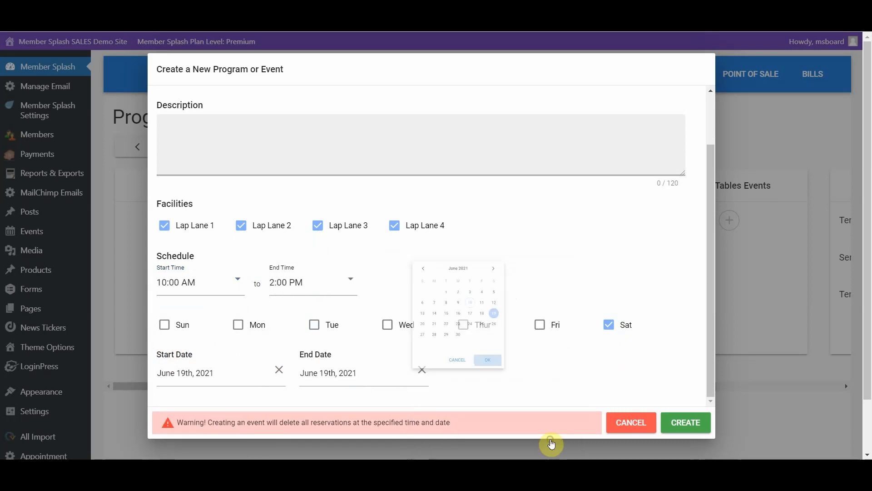
click(683, 424)
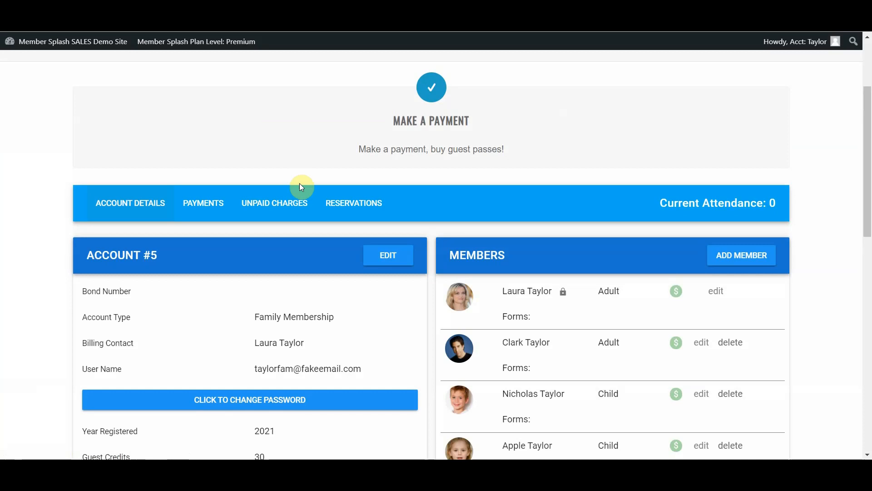
Step: In the member account, view the existing reservations and bring up the Lap Lanes schedule for making a reservation
mouse_move(346, 204)
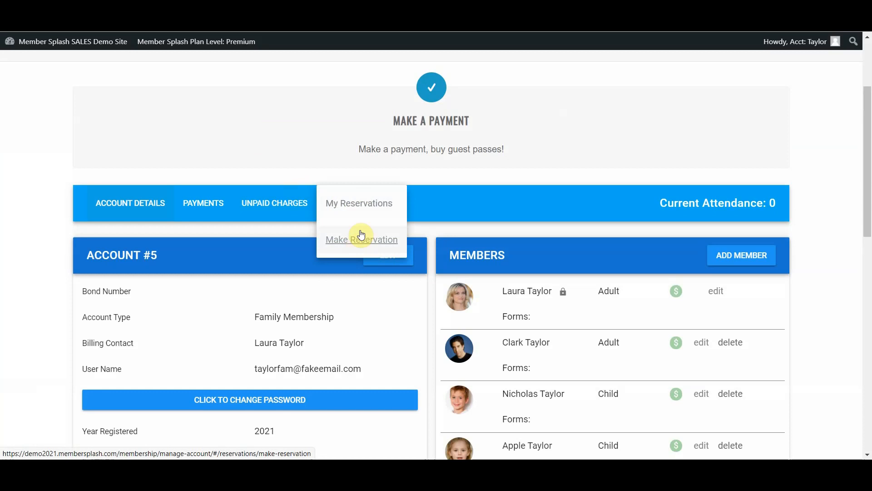
click(362, 207)
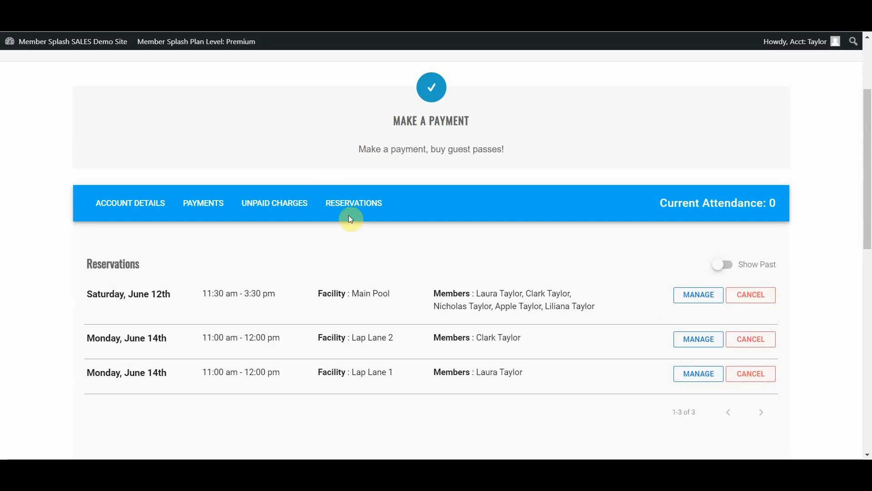
mouse_move(348, 206)
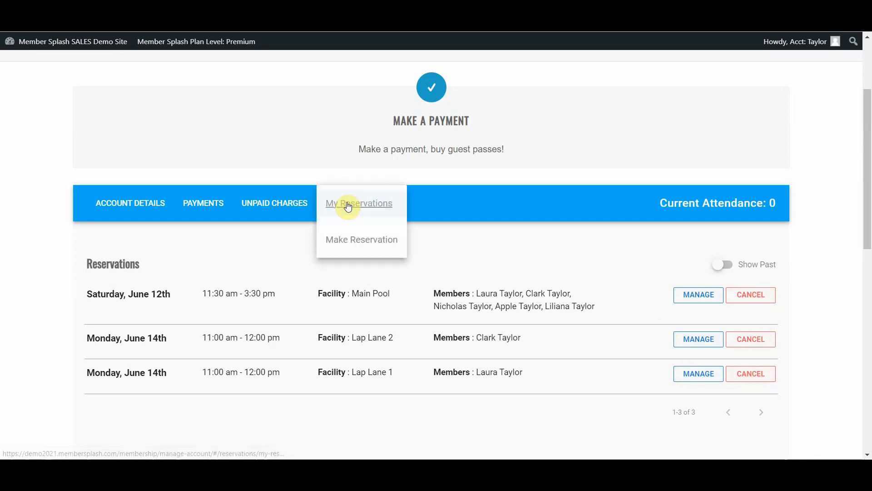
click(344, 244)
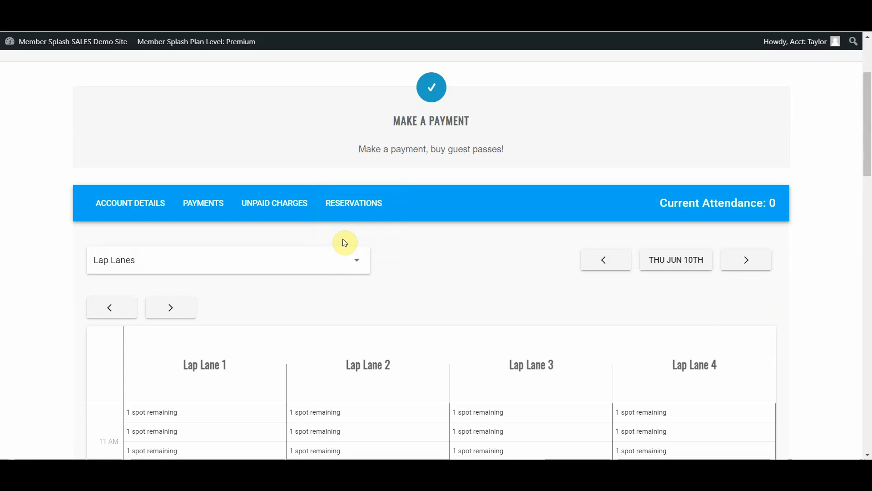
click(360, 264)
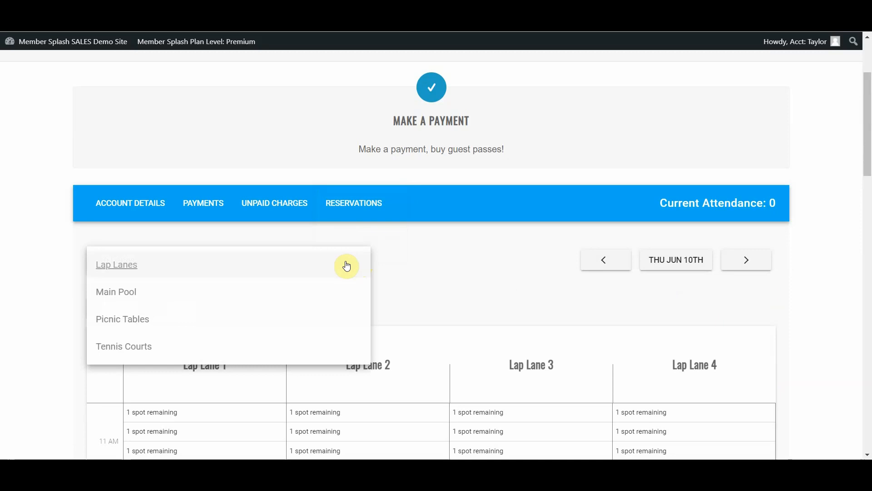
click(122, 267)
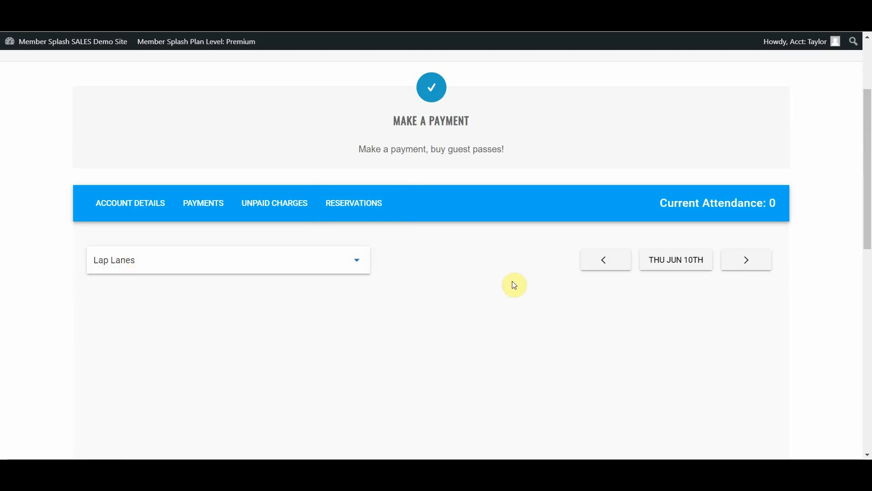
Step: Start a Lap Lane 3 reservation on Friday, June 11th from 11:00 AM to 12:00 PM
scroll(458, 281, down, 2)
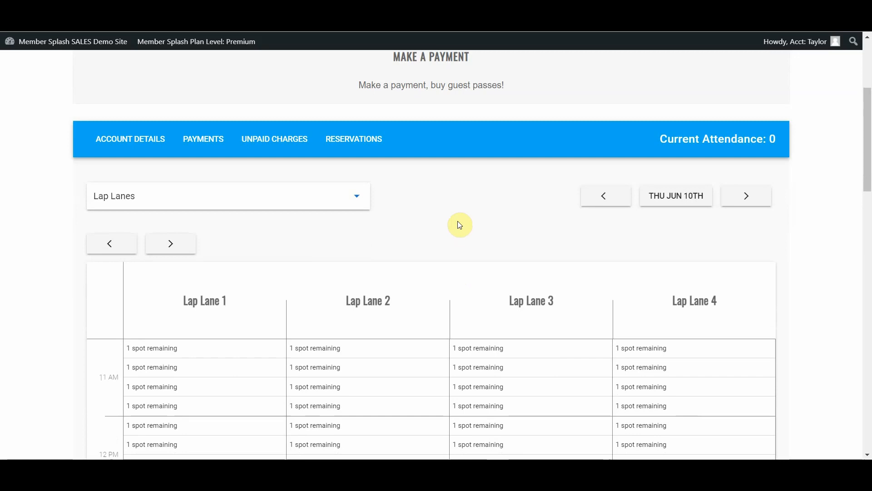
click(746, 198)
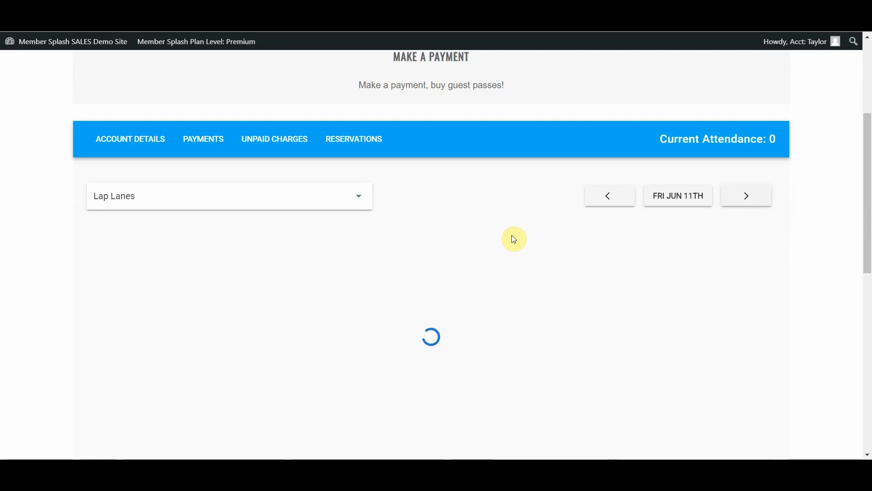
scroll(511, 235, down, 2)
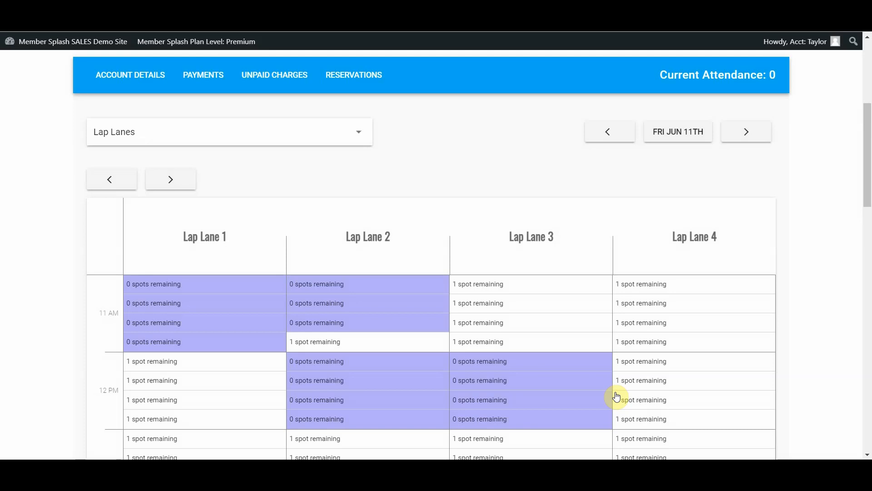
click(517, 283)
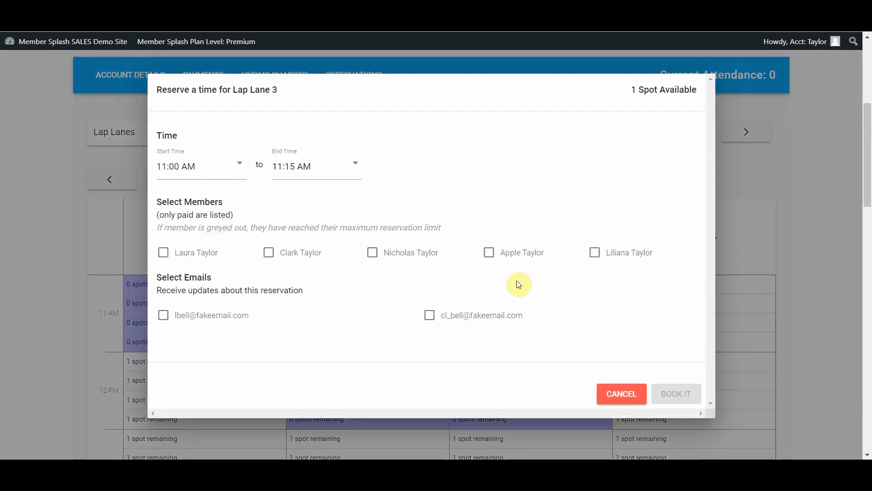
click(356, 163)
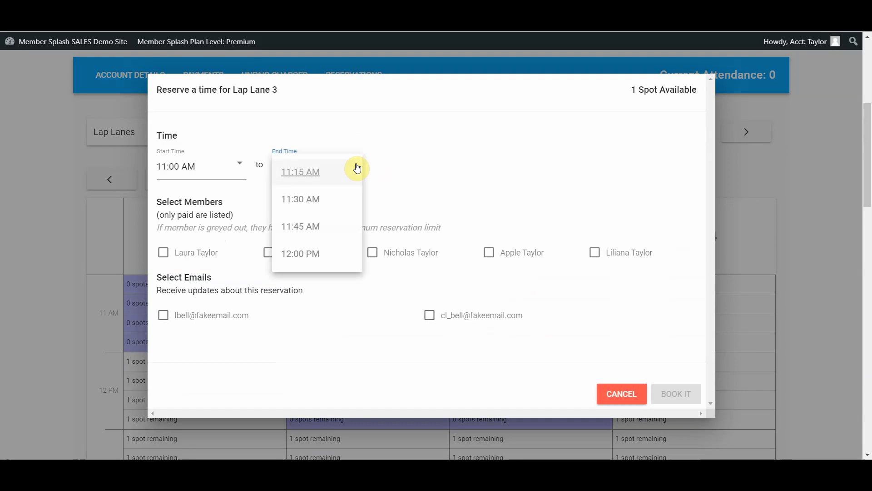
click(302, 254)
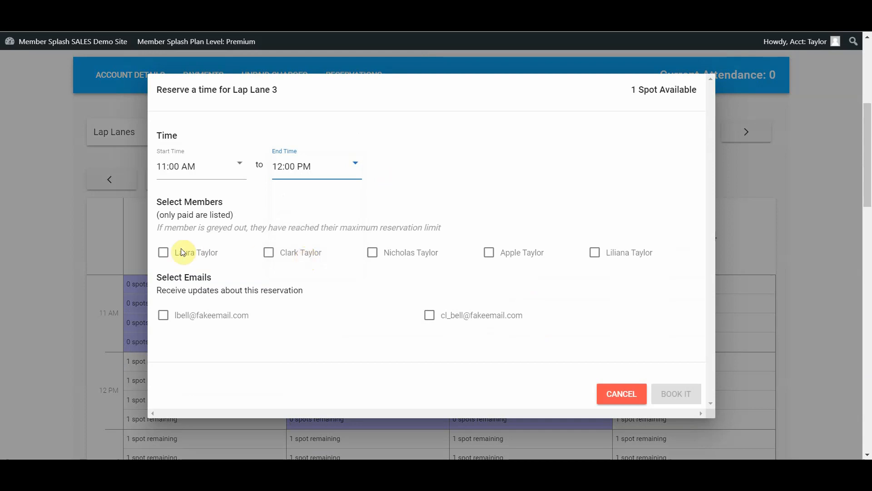
Step: Select the first listed member and the first listed email for updates, book the Lap Lane 3 reservation, and dismiss the confirmation
click(174, 258)
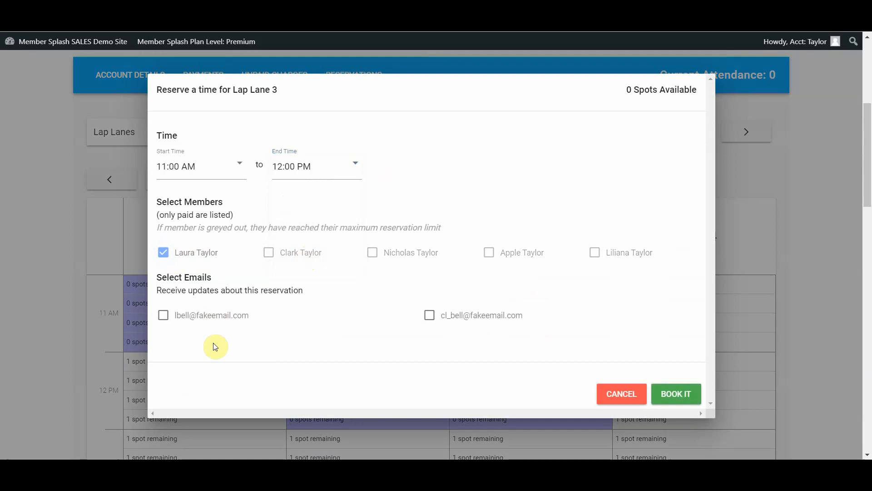
click(164, 318)
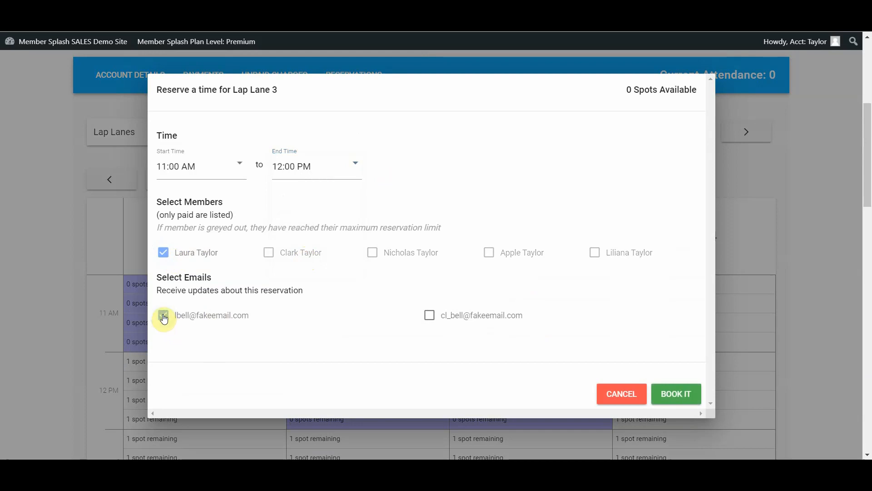
click(676, 398)
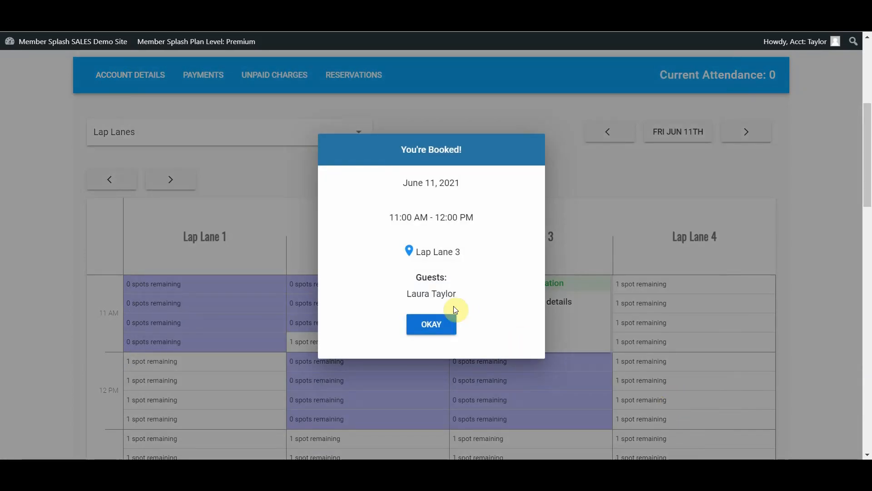
click(442, 324)
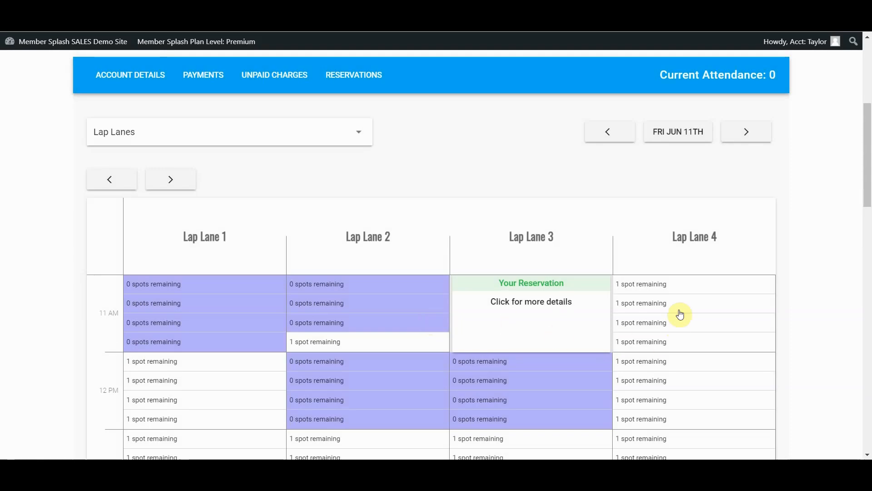
Step: Book Lap Lane 4 from 11:00 AM to 12:00 PM on the same day for the second listed member, without email updates
click(648, 288)
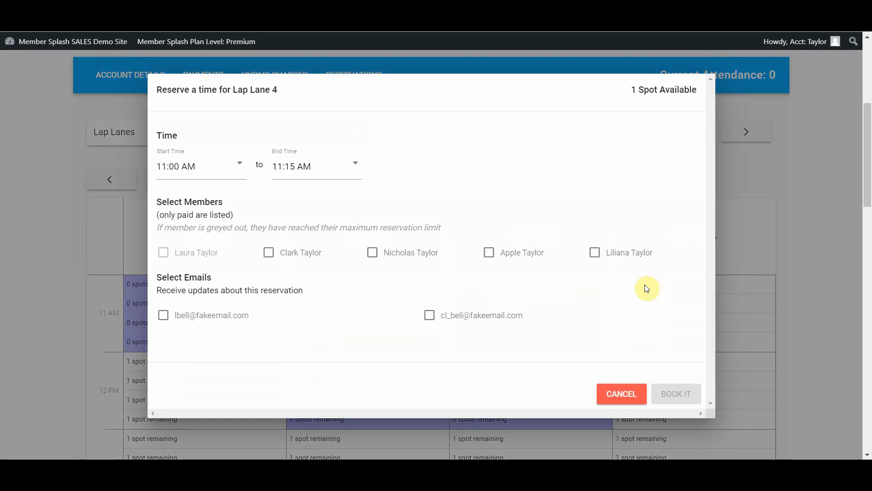
click(356, 164)
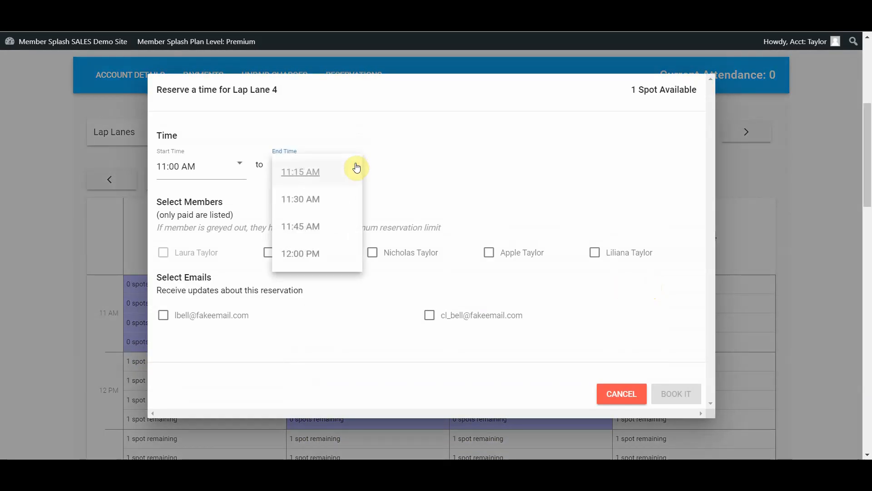
click(309, 258)
click(269, 254)
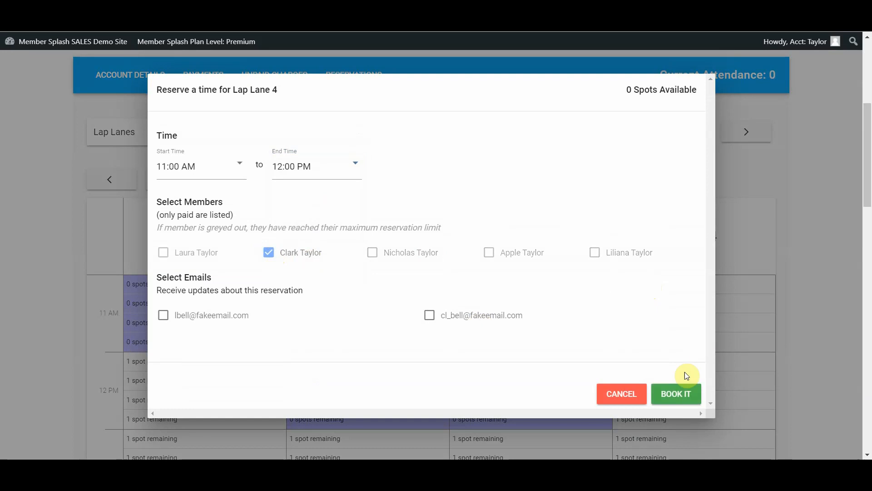
click(677, 399)
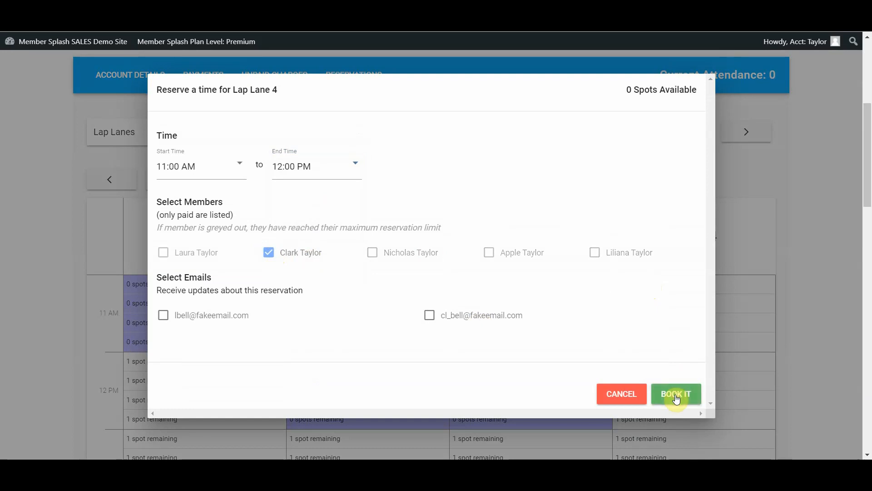
click(676, 394)
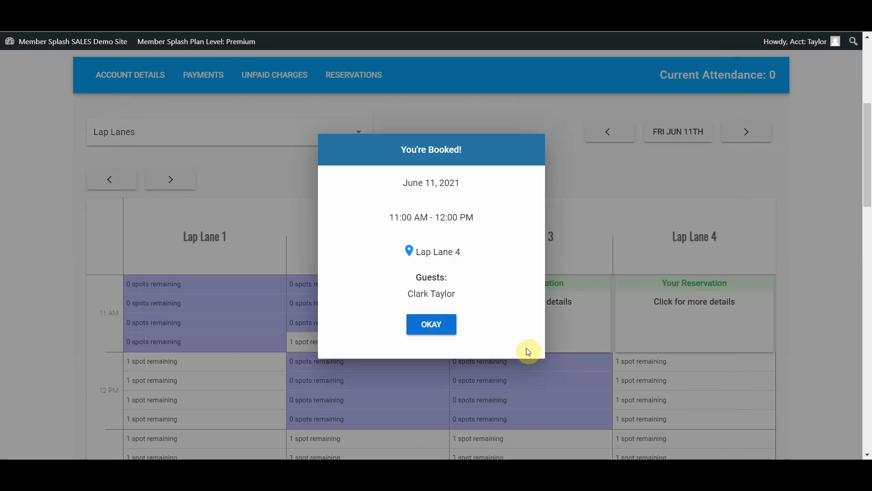
click(425, 323)
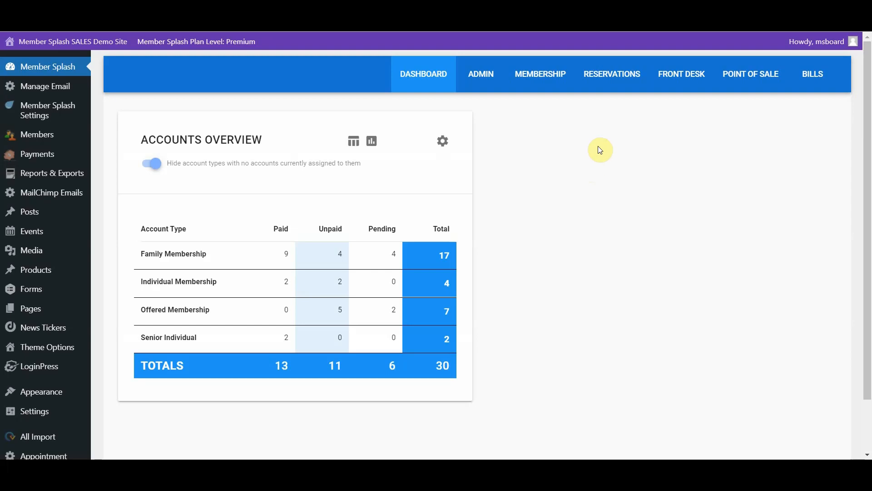
Step: In the admin dashboard, list reservations until the end of the week and view the details of Thursday's 7:00 PM Lap Lane 3 reservation
mouse_move(610, 74)
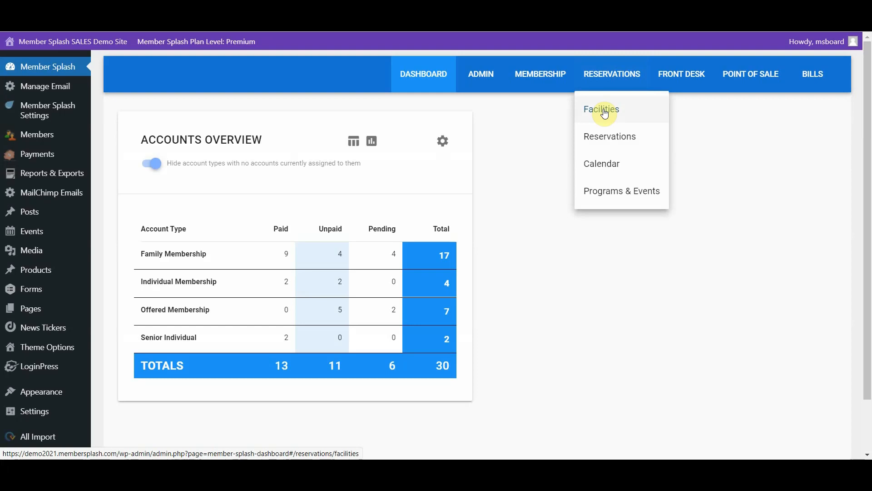
click(602, 137)
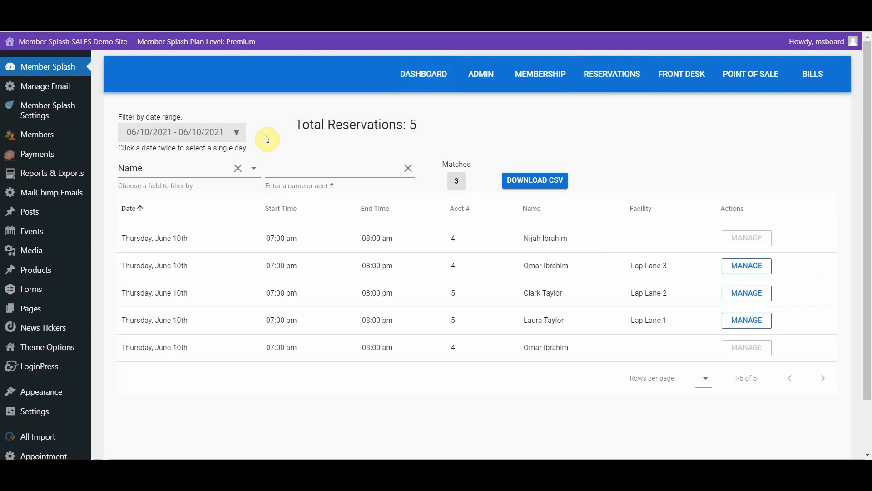
click(237, 132)
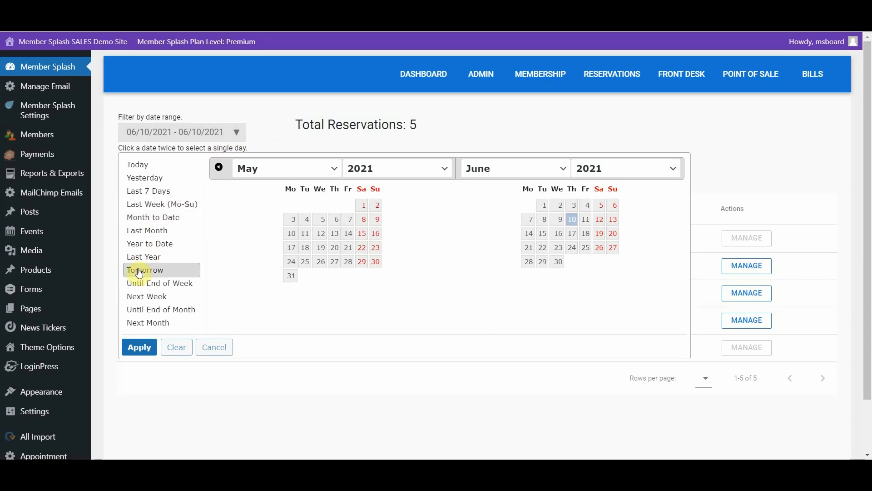
click(137, 283)
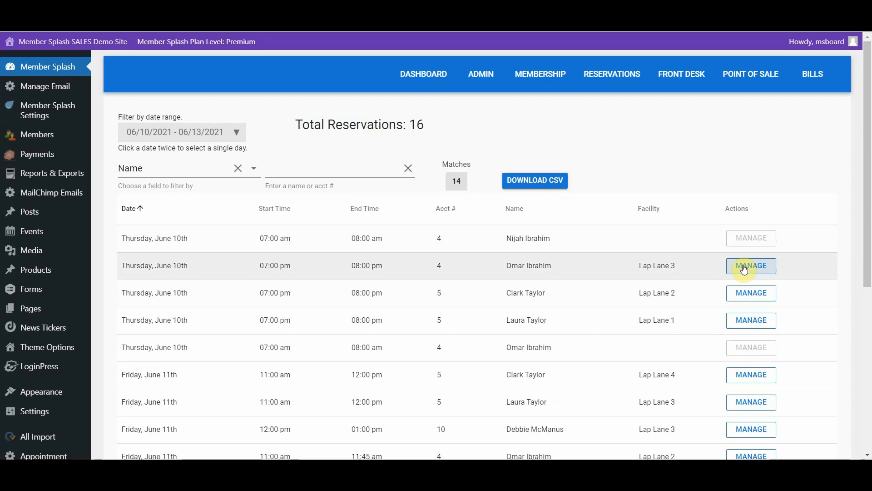
click(744, 268)
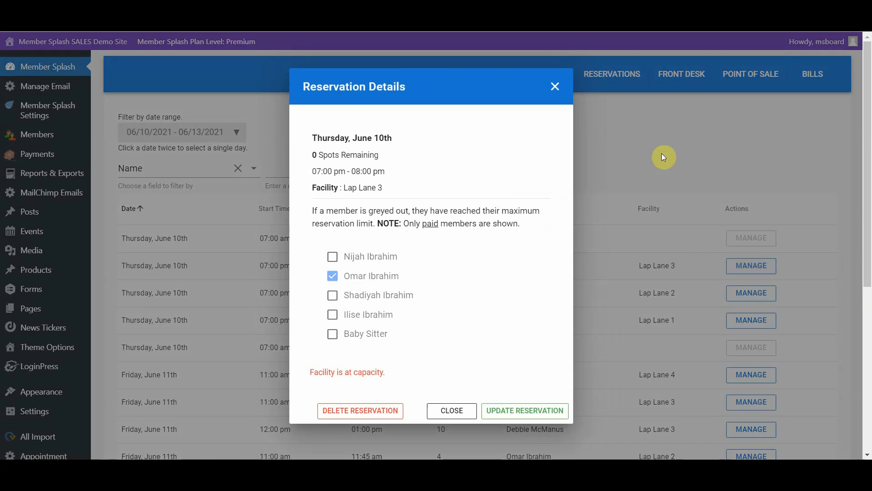
click(451, 411)
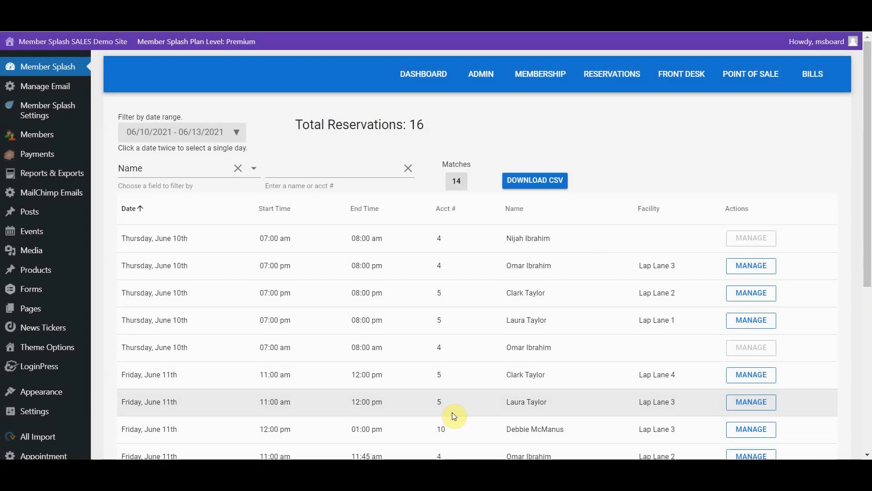
Step: From the admin reservations calendar, start a 7:00 PM Lap Lane 4 reservation on June 10th for the last account on the list's second page
mouse_move(615, 88)
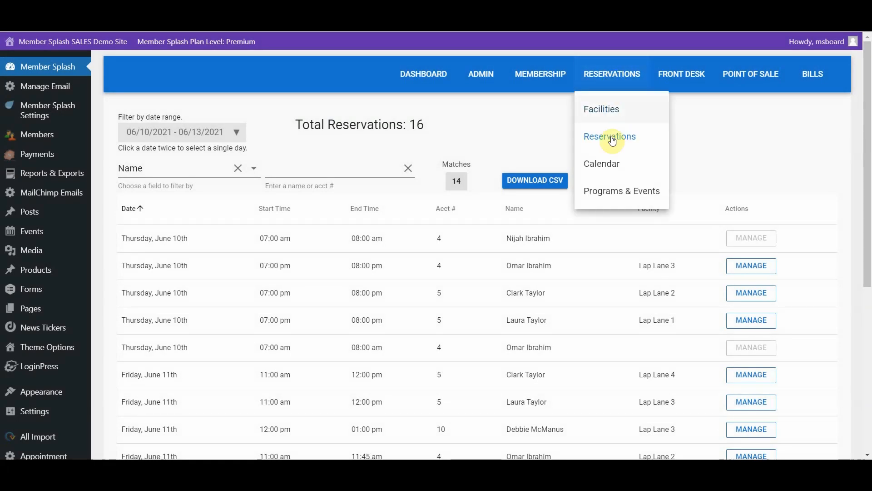
click(607, 171)
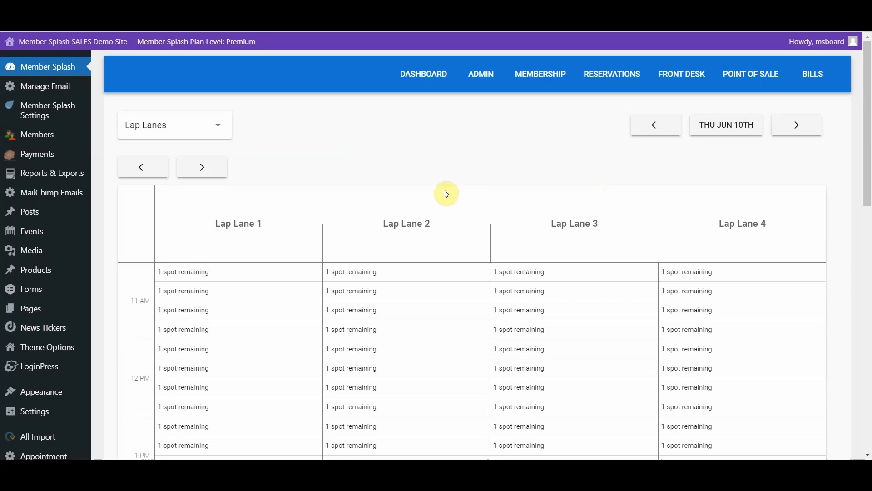
scroll(446, 193, down, 14)
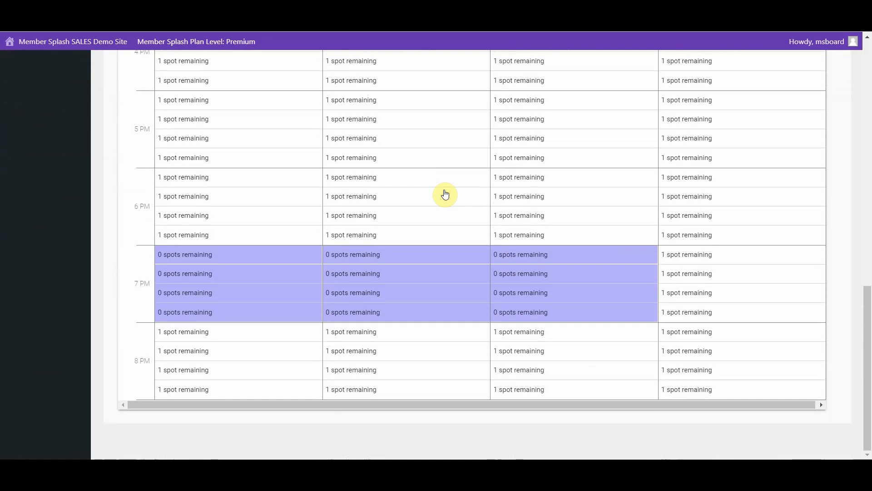
click(687, 255)
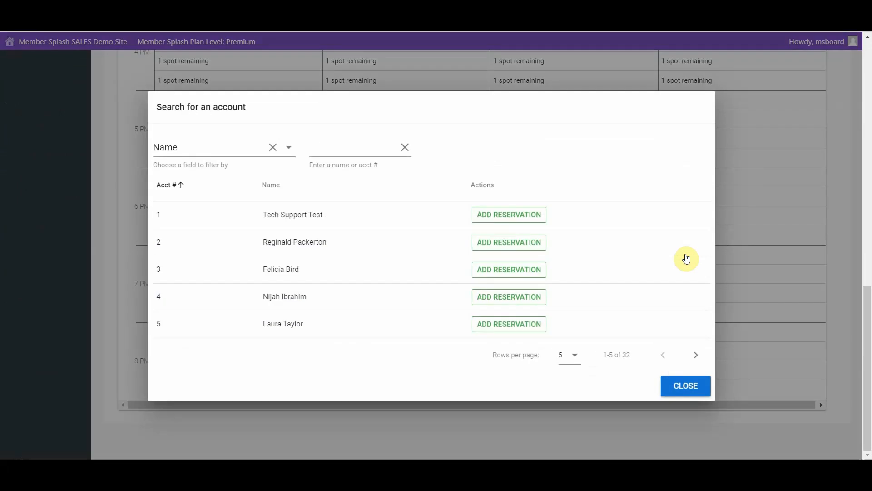
click(696, 355)
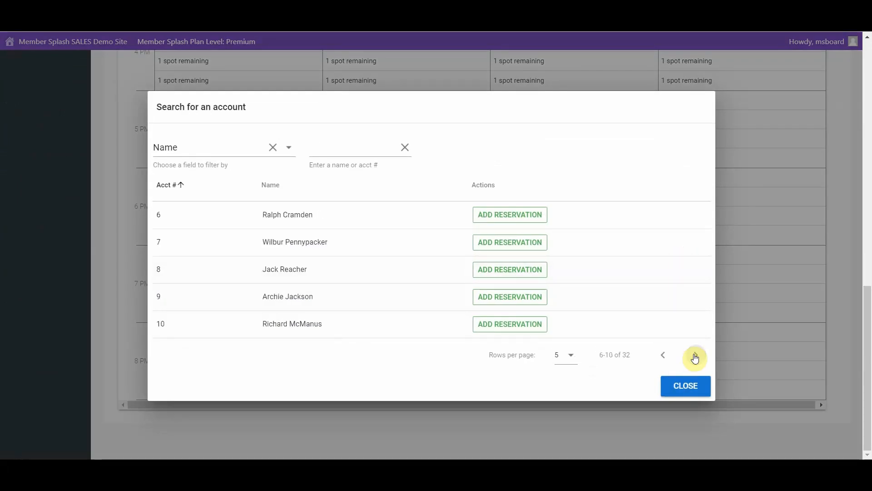
click(505, 331)
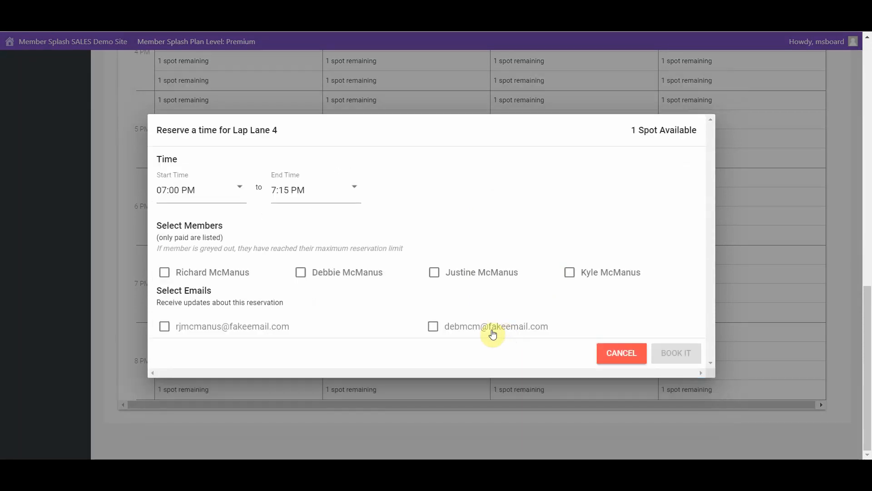
Step: Select the first listed member, set the end time to 8:00 PM, book the Lap Lane 4 reservation, and dismiss the confirmation
click(164, 272)
click(354, 188)
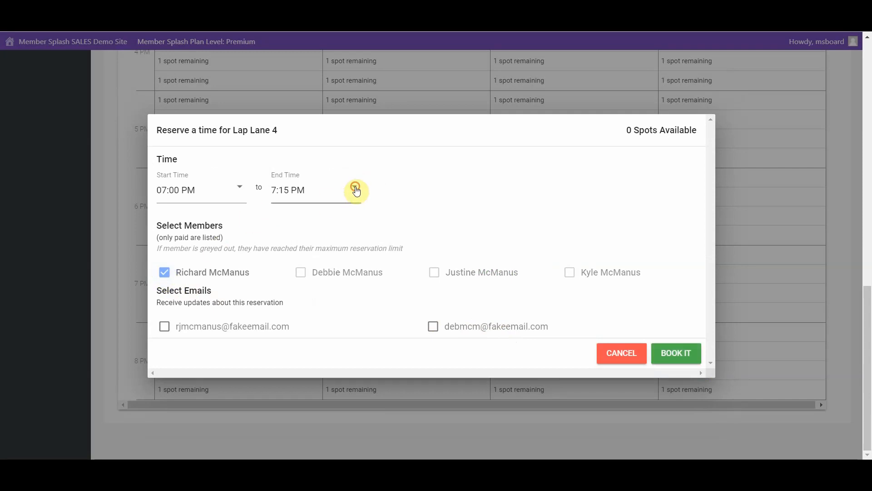
click(298, 284)
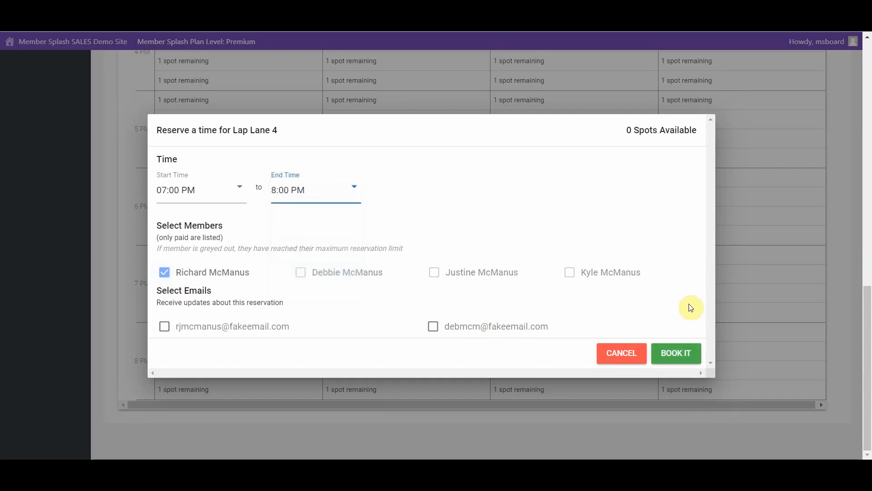
click(674, 355)
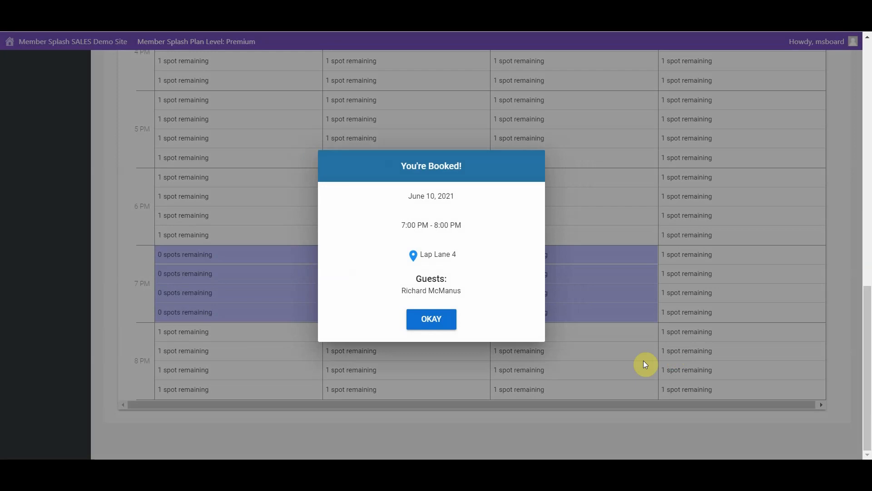
click(427, 320)
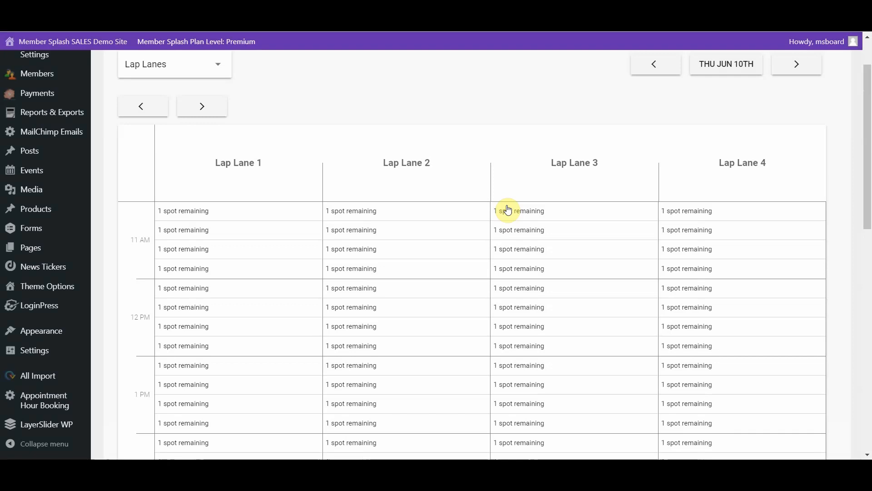
Step: Open the front desk Checkin page
scroll(510, 207, up, 2)
mouse_move(615, 72)
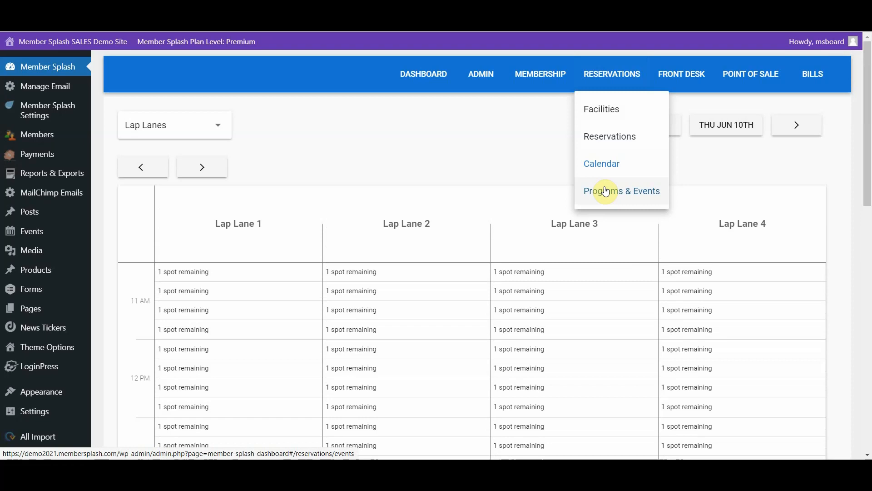
mouse_move(691, 75)
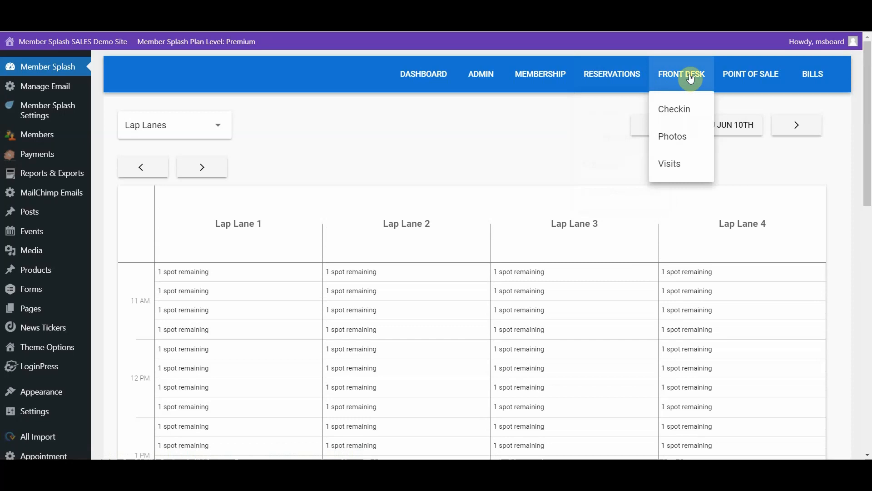
click(677, 111)
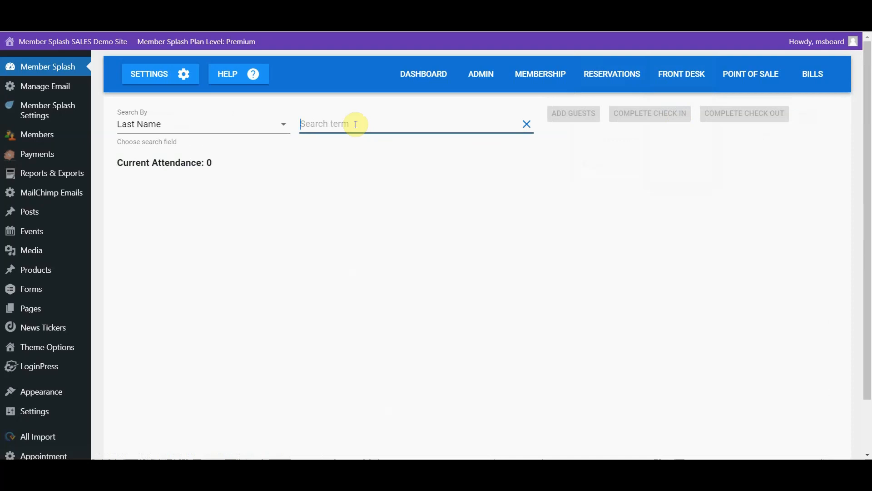
Step: Search members by last name for "t" and check in the two adults with 7:00 pm - 8:00 pm reservations for Lap Lane 1 and Lap Lane 2
text(t)
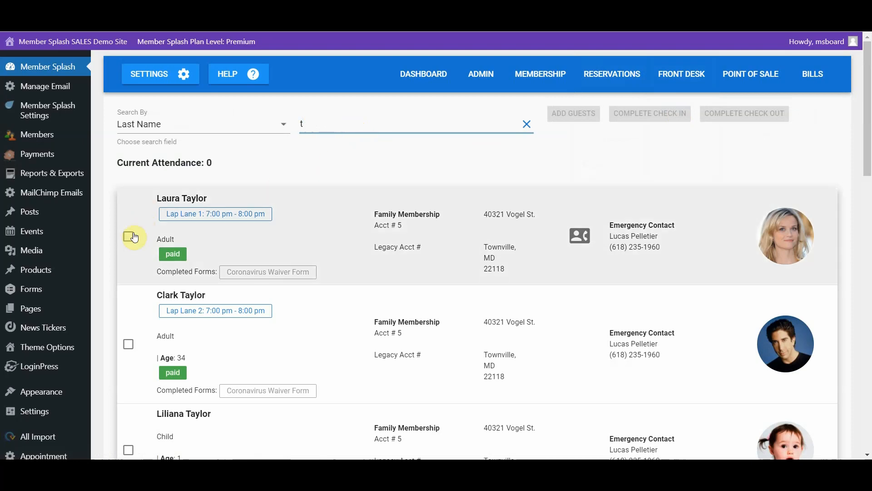
click(128, 237)
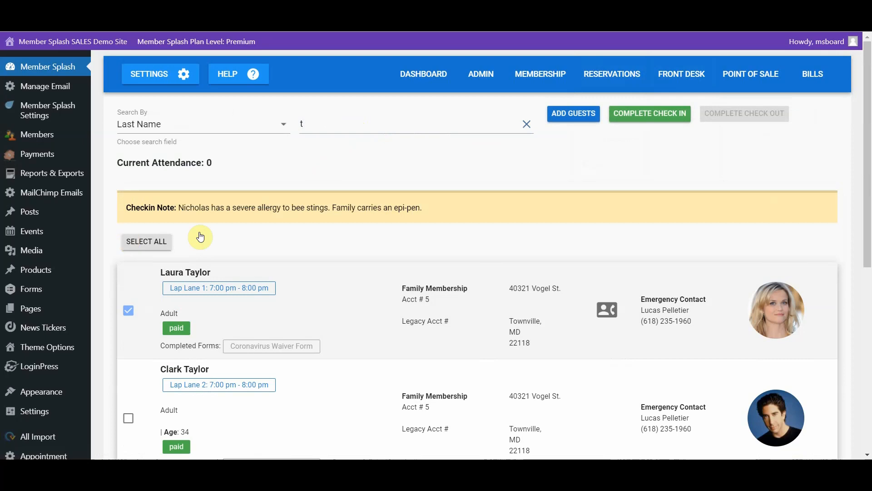
scroll(287, 247, down, 6)
scroll(288, 247, up, 6)
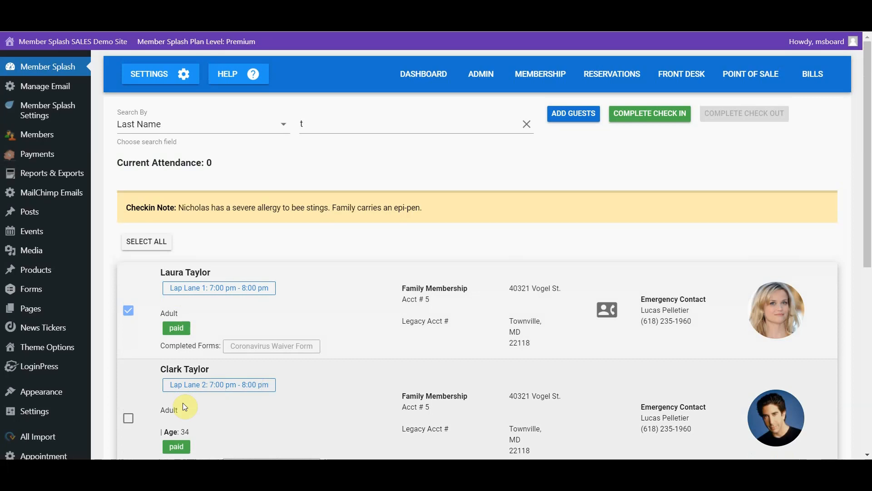
click(129, 418)
scroll(341, 416, down, 5)
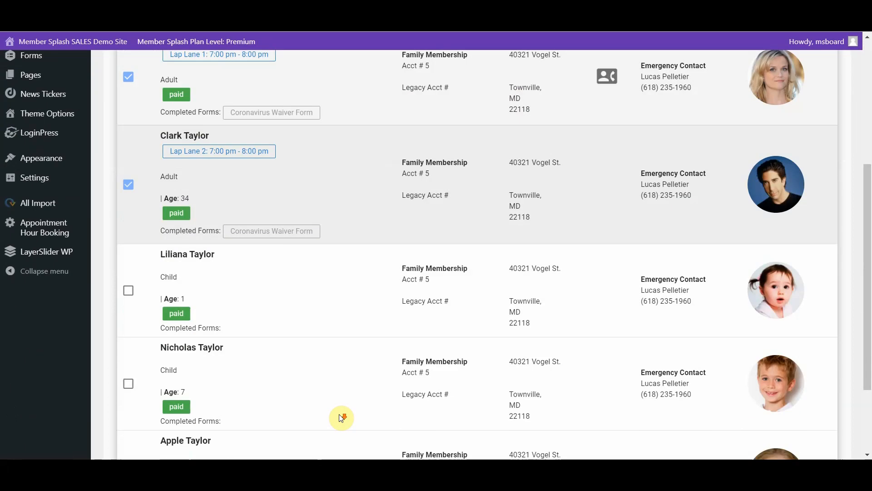
scroll(341, 418, up, 5)
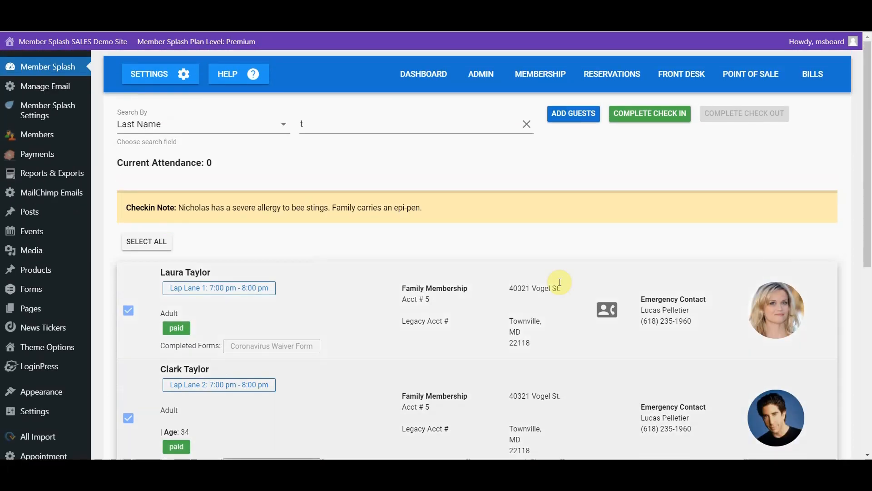
click(648, 113)
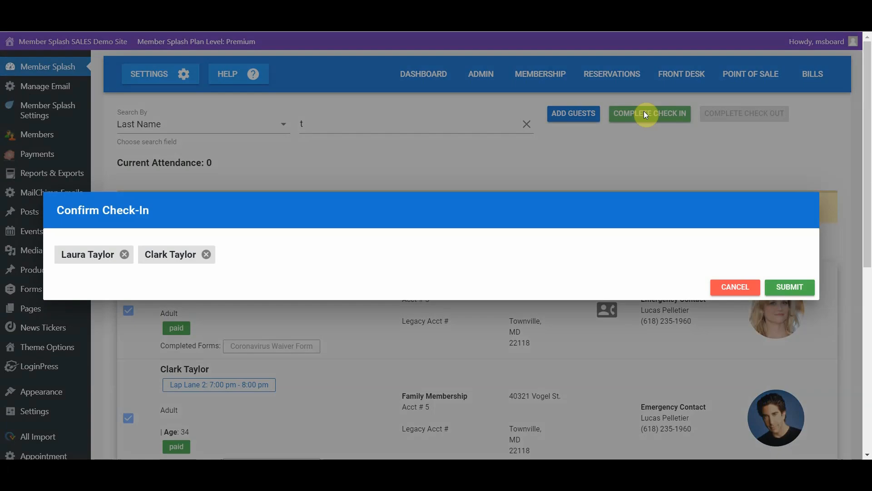
click(789, 286)
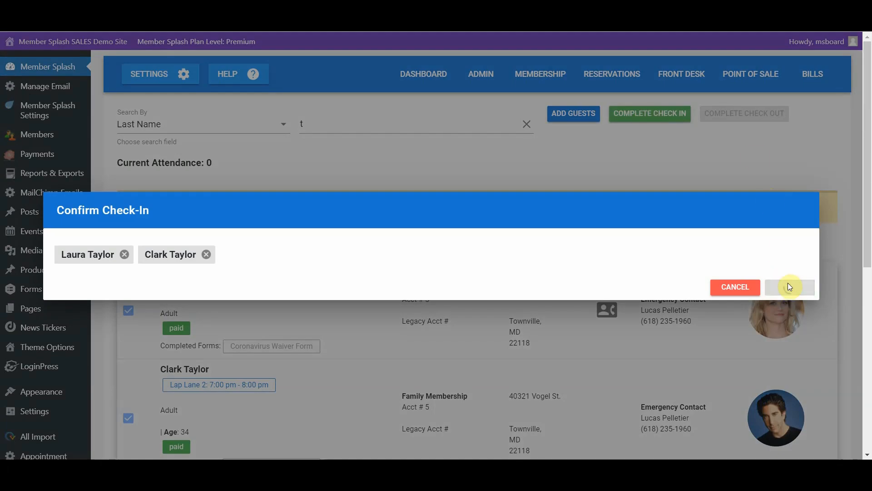